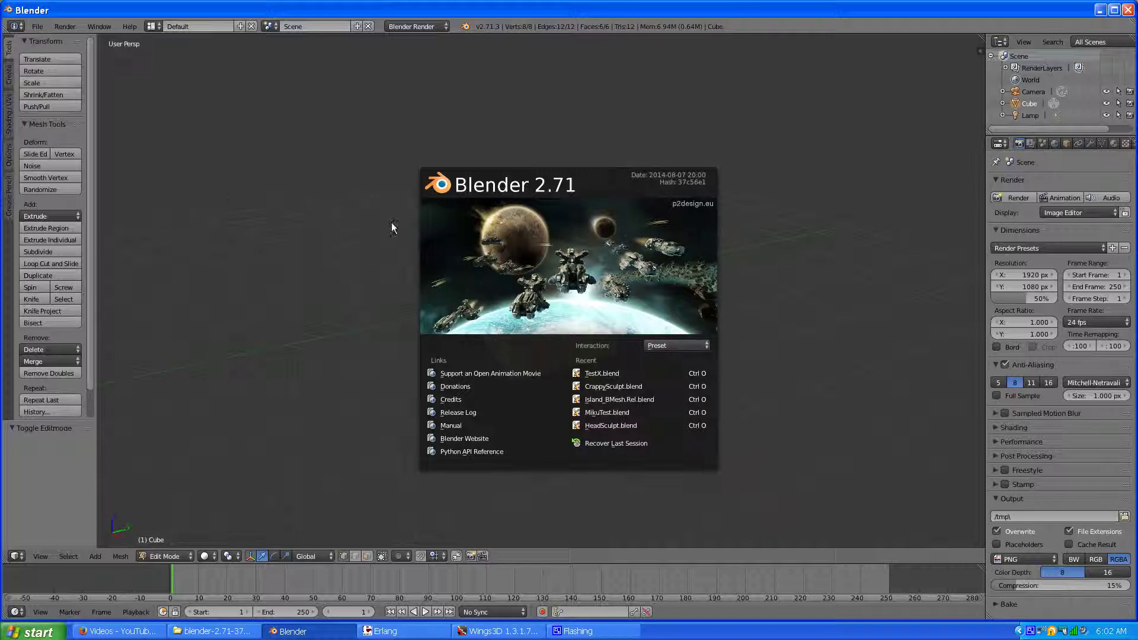
Close the Blender splash screen, tilt the view down and select the whole cube
left_click(437, 226)
middle_click_drag(445, 300, 437, 358)
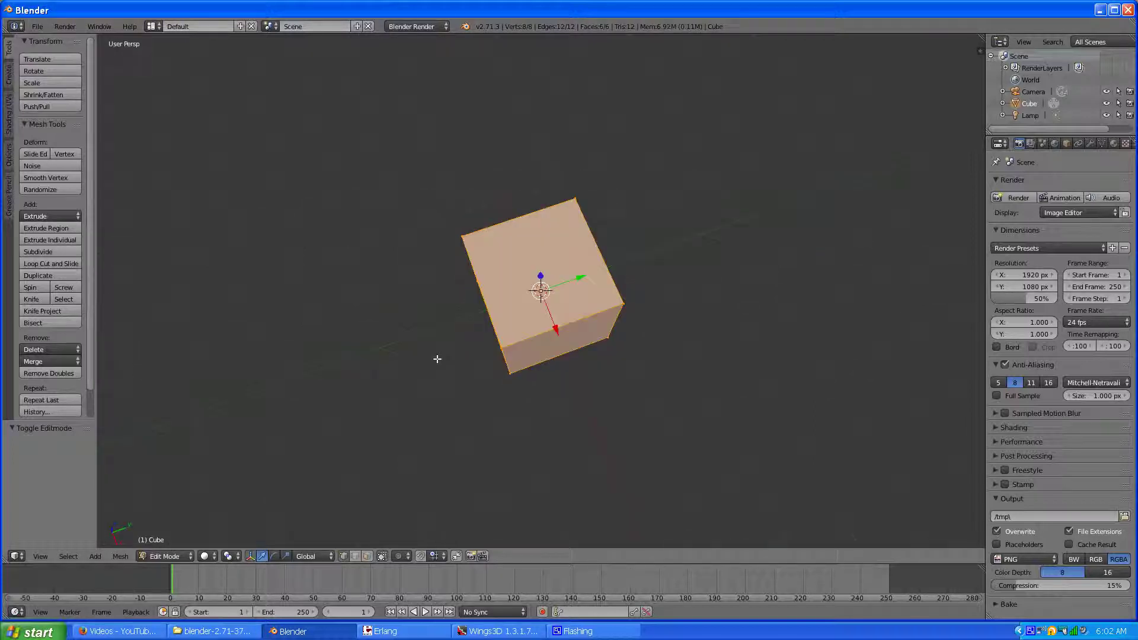
key("a")
scroll(516, 335, "up", 2)
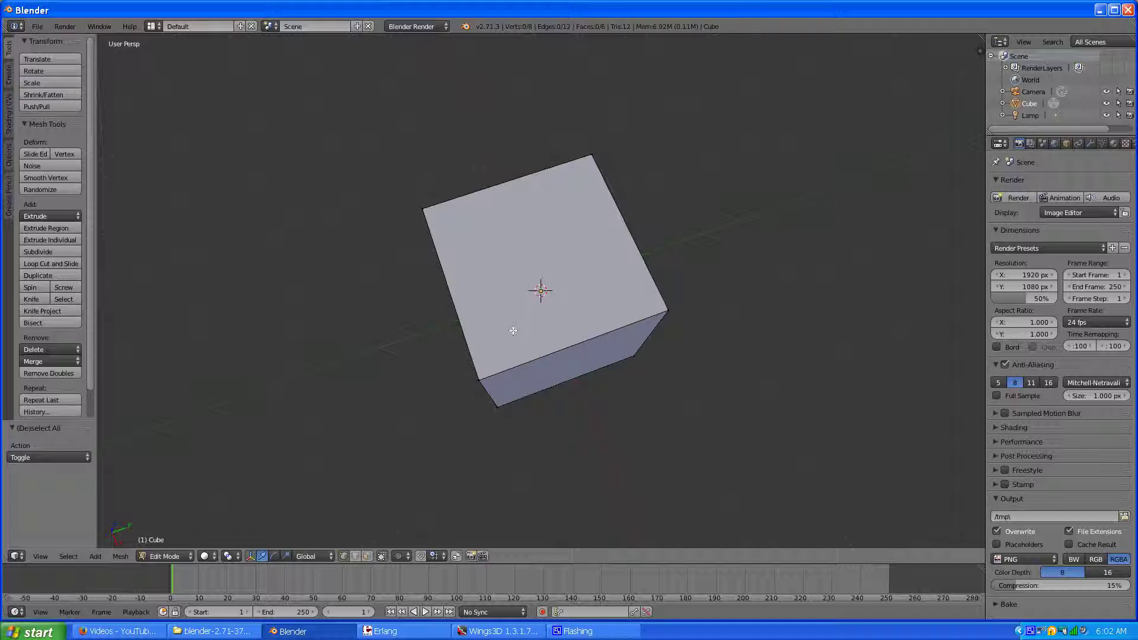
key("a")
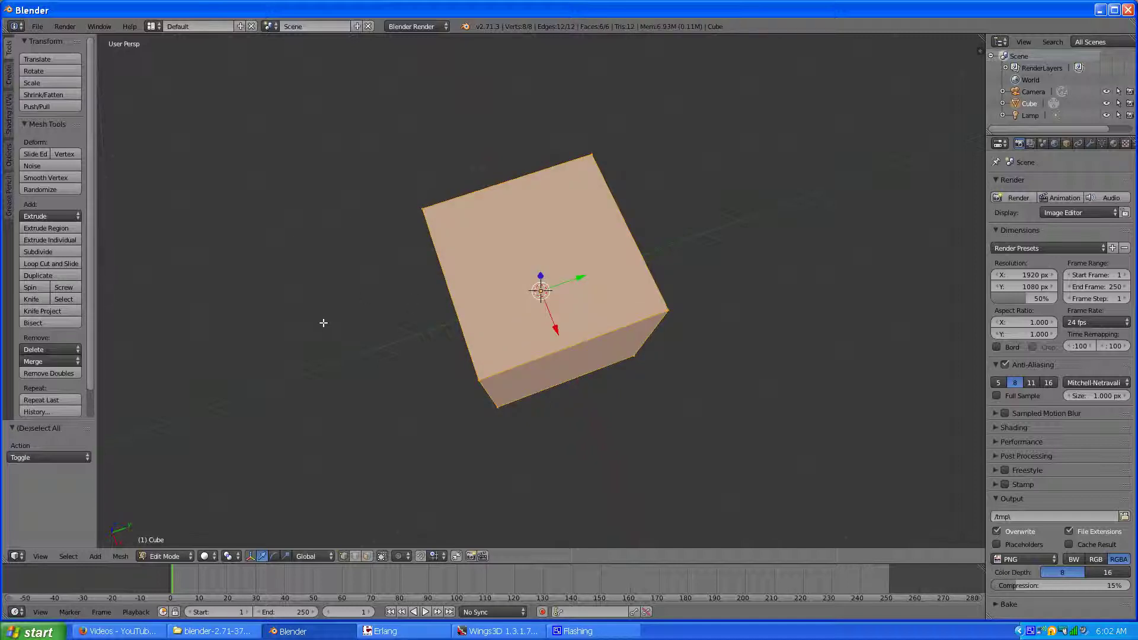
Subdivide the cube with 4 cuts and switch to face selection mode
key("w")
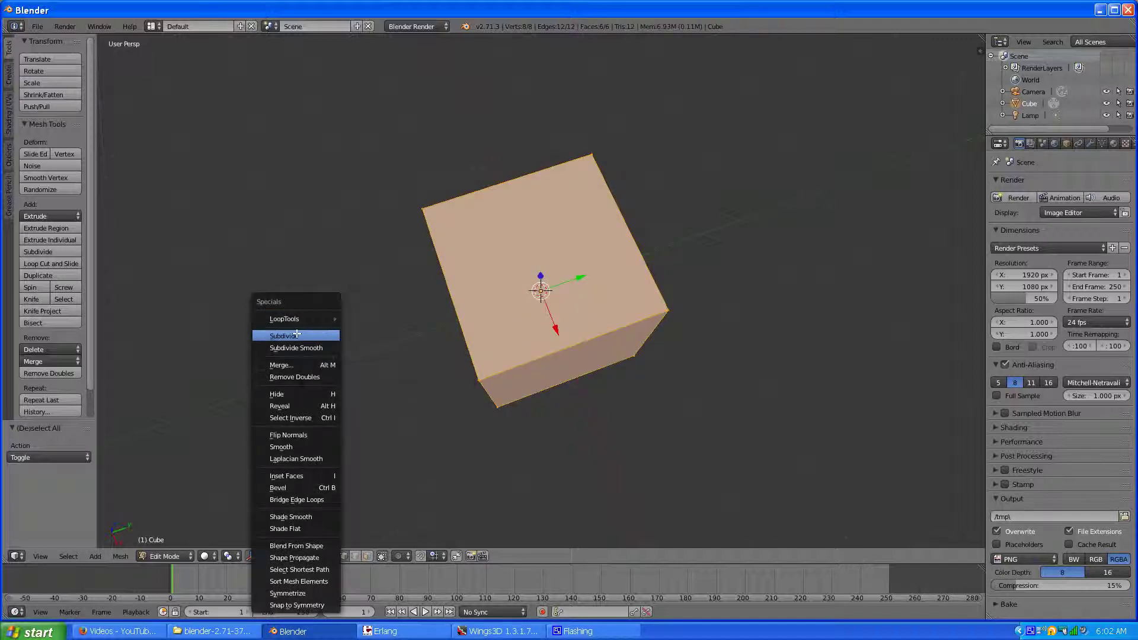
left_click(296, 335)
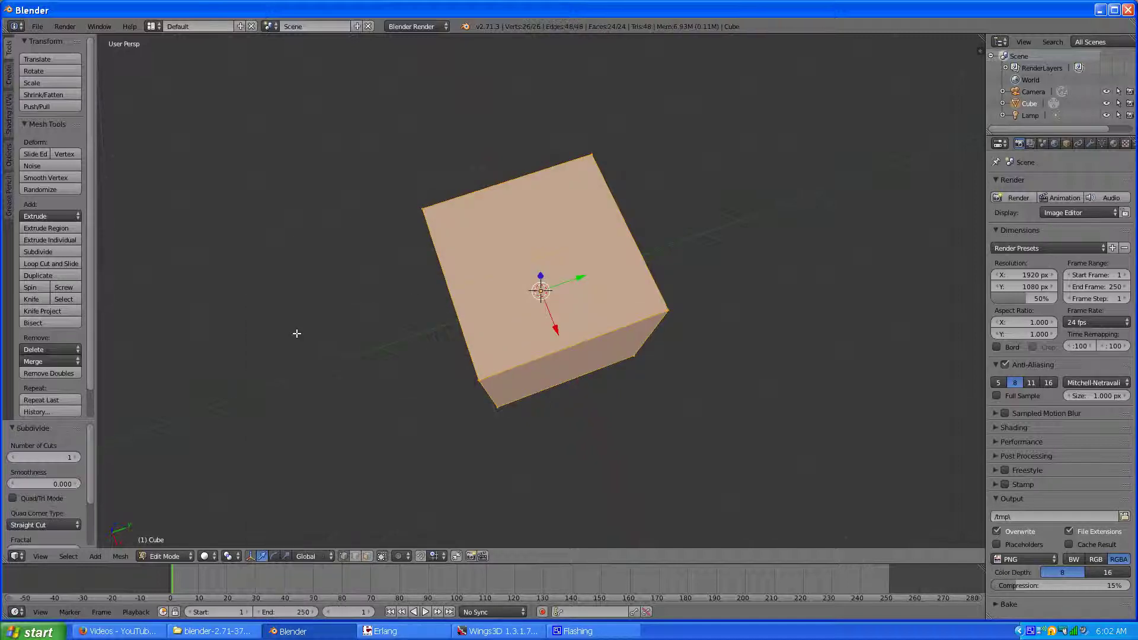
left_click(80, 457)
left_click(80, 458)
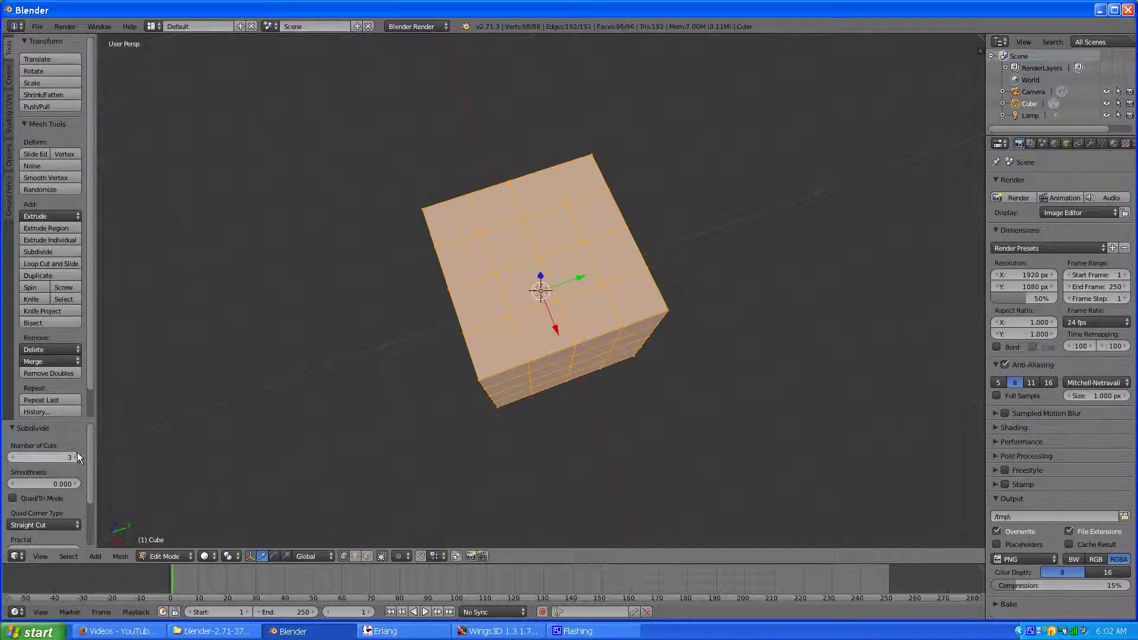
left_click(76, 457)
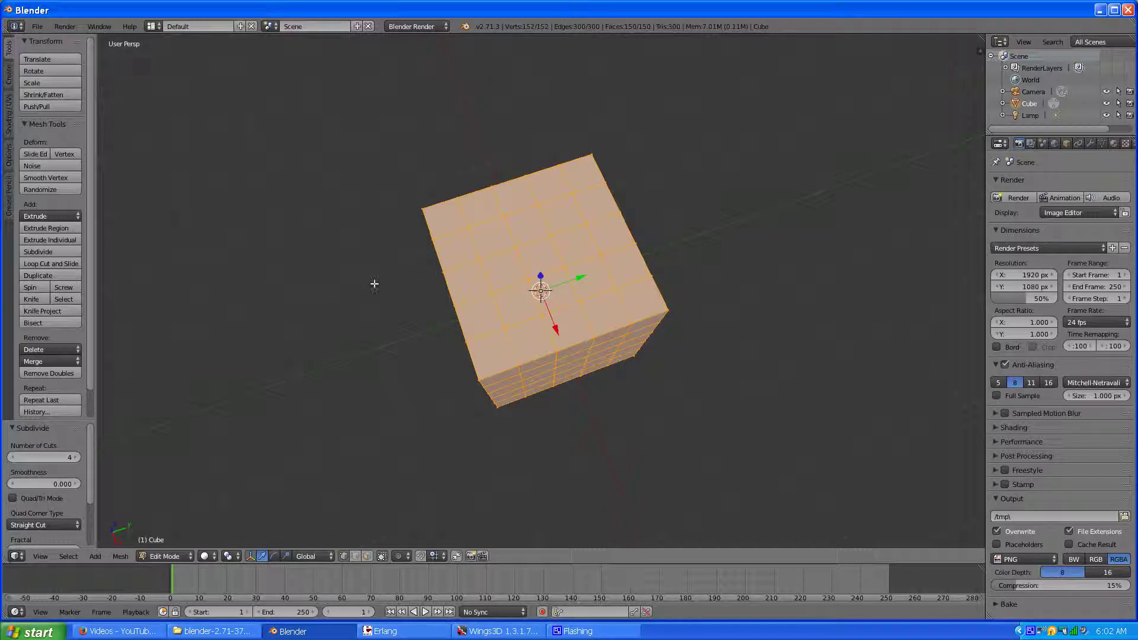
left_click(366, 556)
Select the centre top face and grow it to a five-face plus selection
left_click_drag(92, 334, 160, 334)
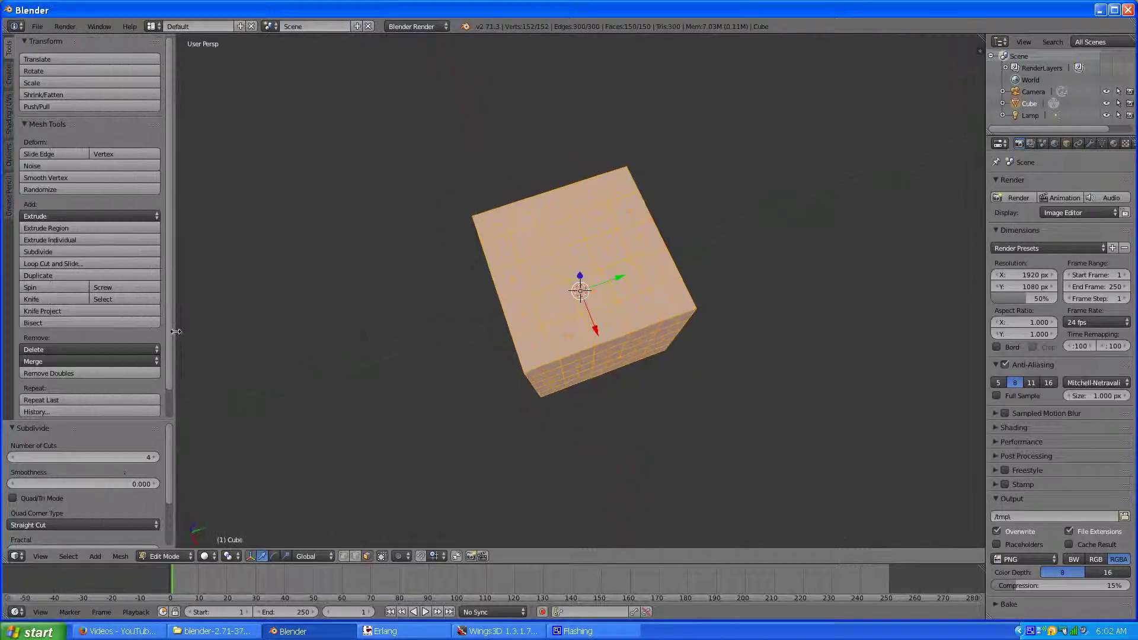
right_click(566, 259)
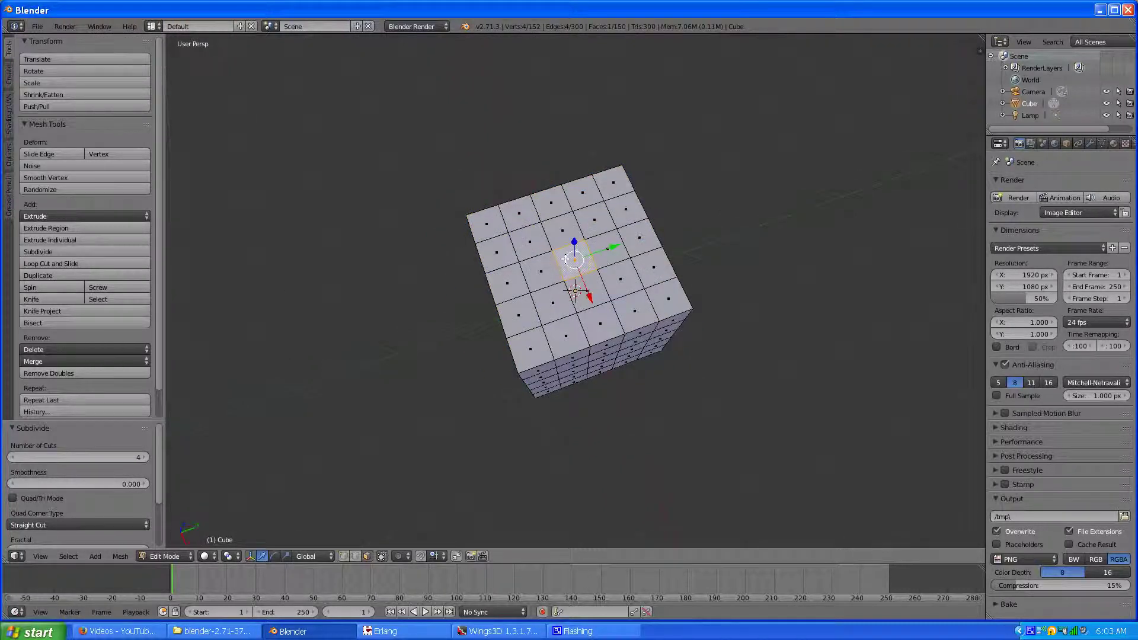
key("ctrl+KP_Add")
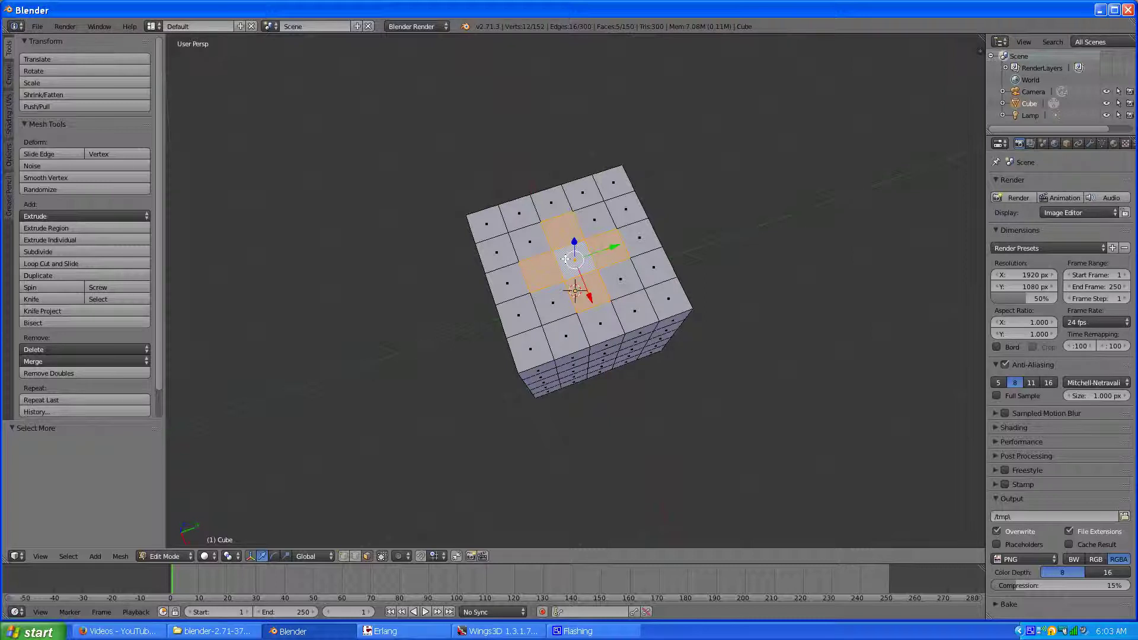
key("ctrl+KP_Add")
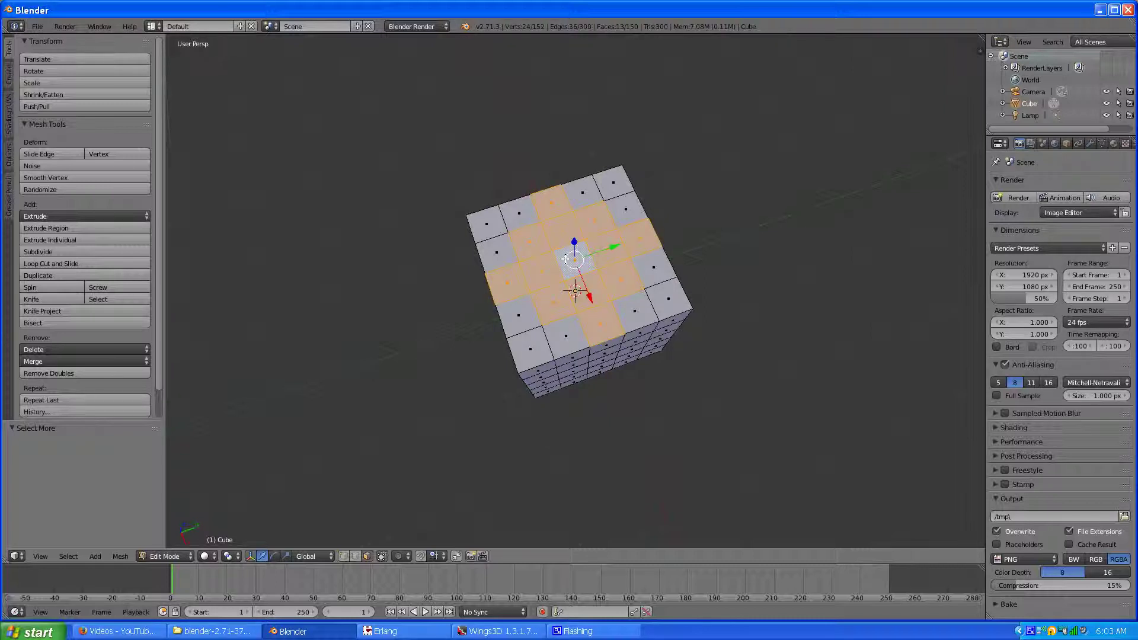
key("ctrl+KP_Subtract")
key("ctrl+KP_Add")
key("ctrl+KP_Subtract")
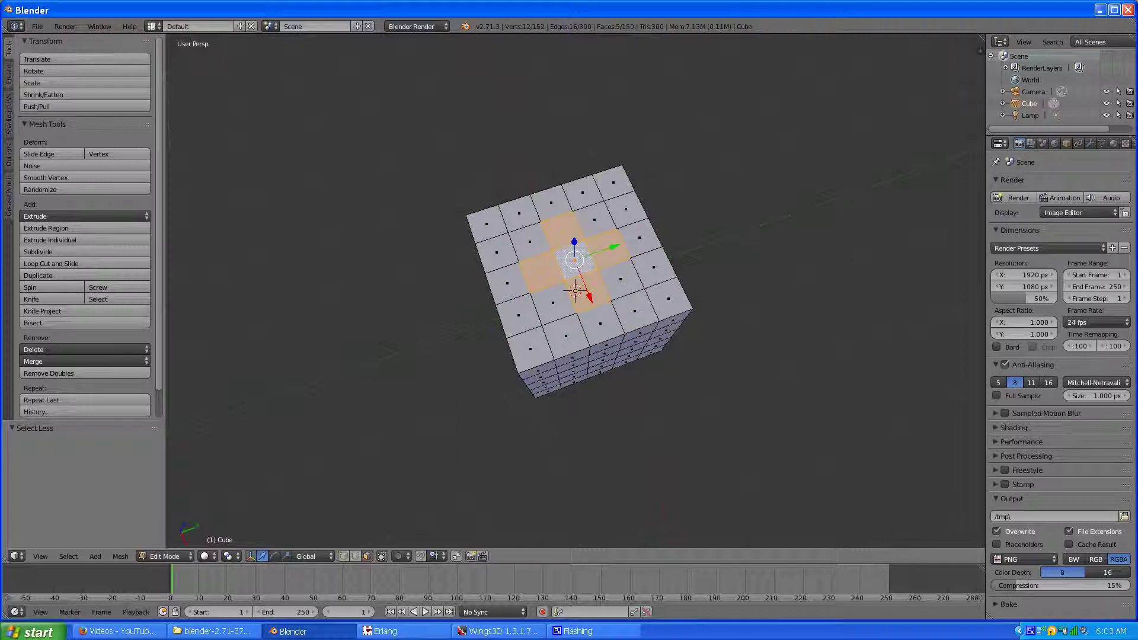
Grow the selection to a 3×3 block and merge the nine faces with Make Edge/Face
left_click(358, 556)
key("ctrl+KP_Add")
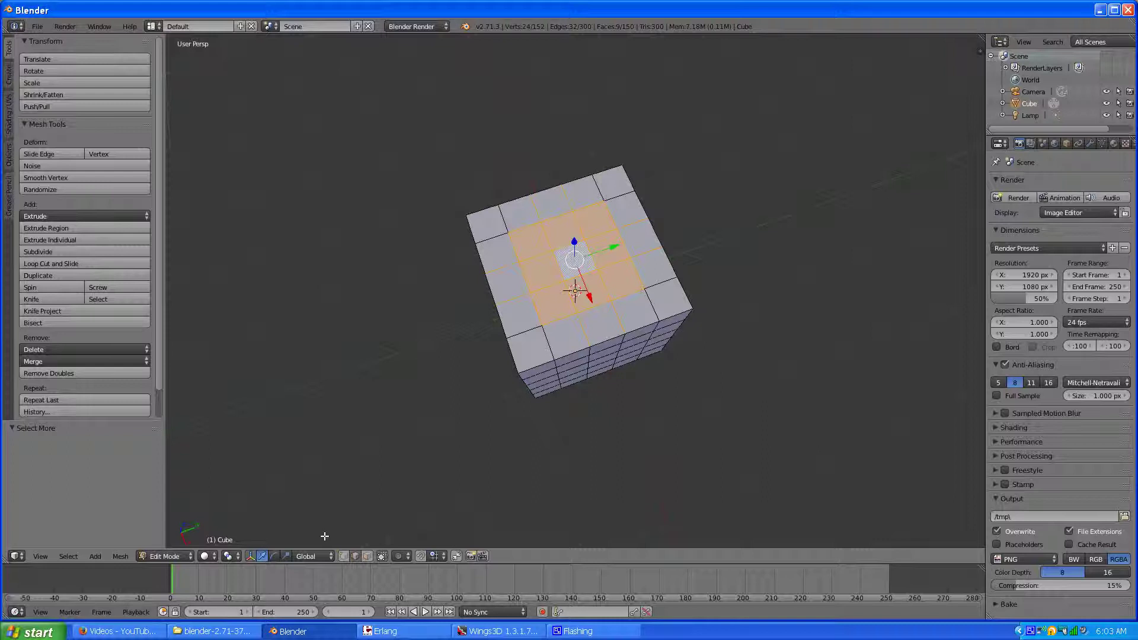
left_click(366, 555)
key("ctrl+f")
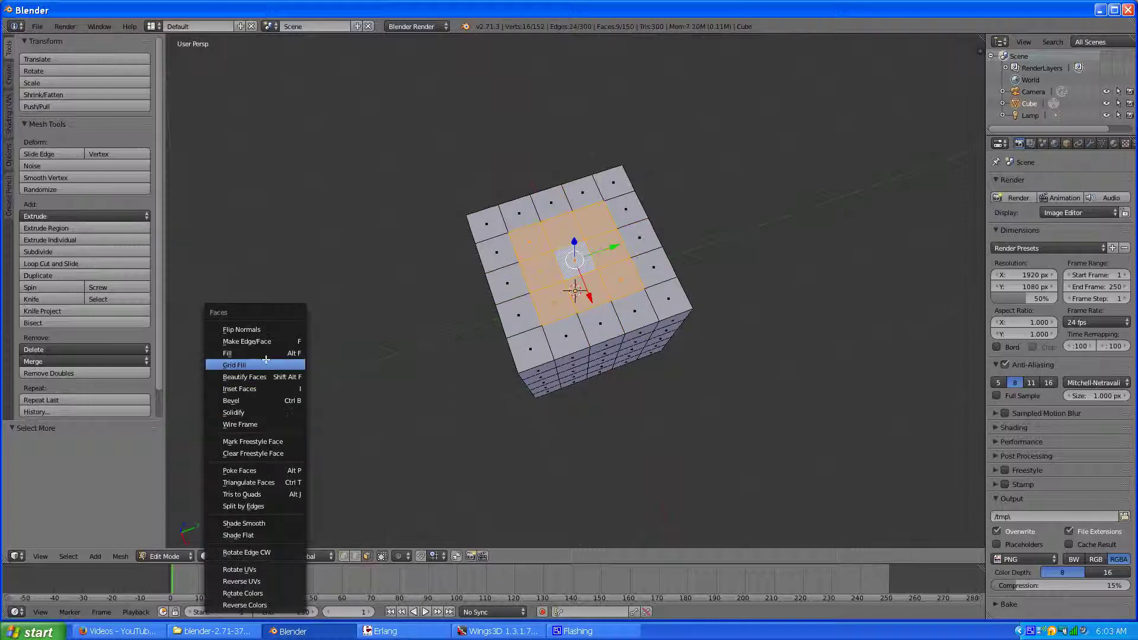
left_click(268, 342)
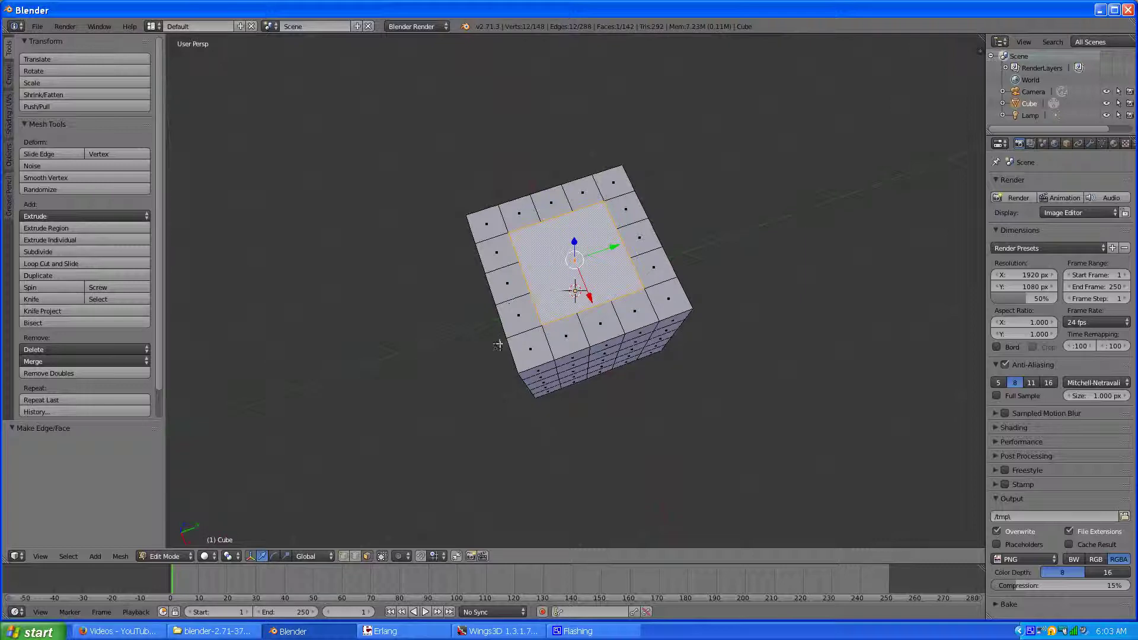
scroll(501, 305, "up", 4)
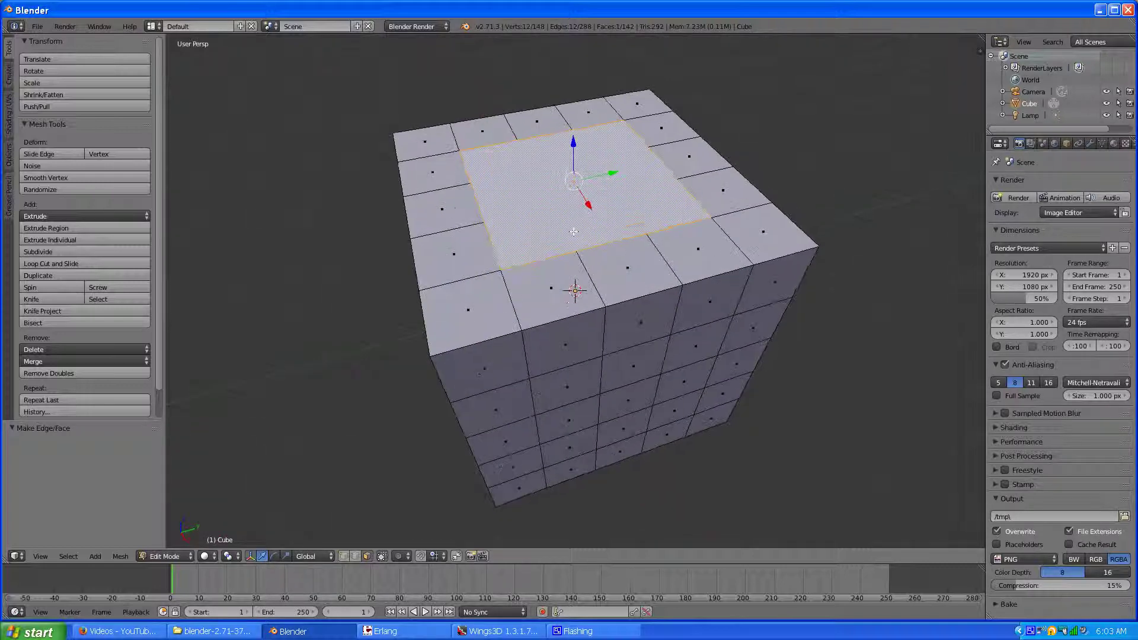
scroll(567, 261, "down", 2)
scroll(560, 258, "up", 2)
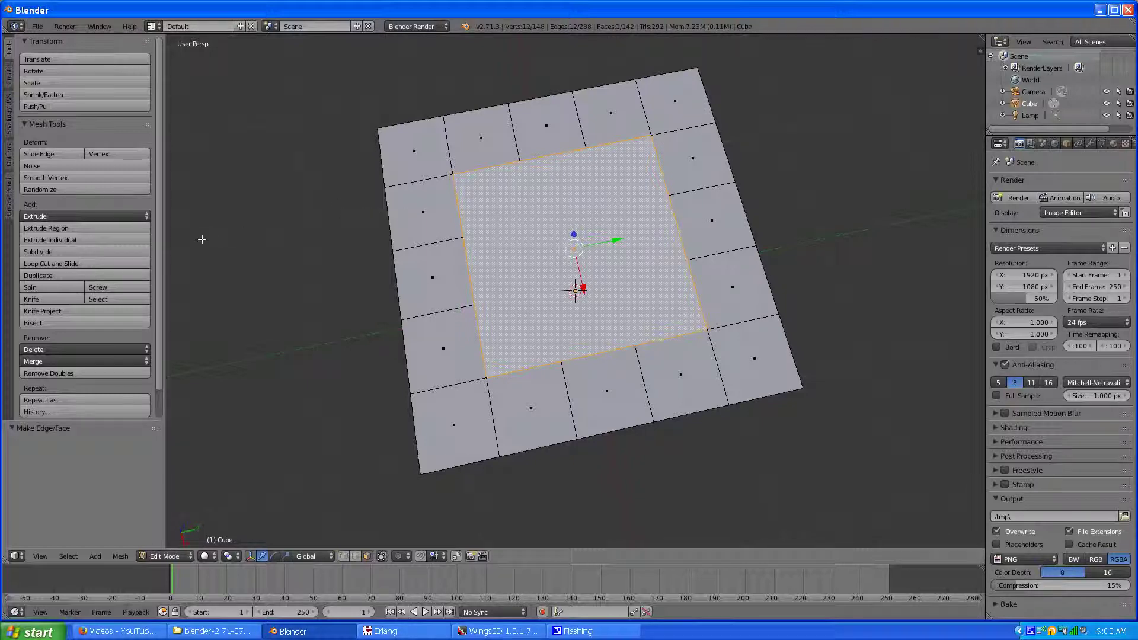
scroll(159, 195, "down", 2)
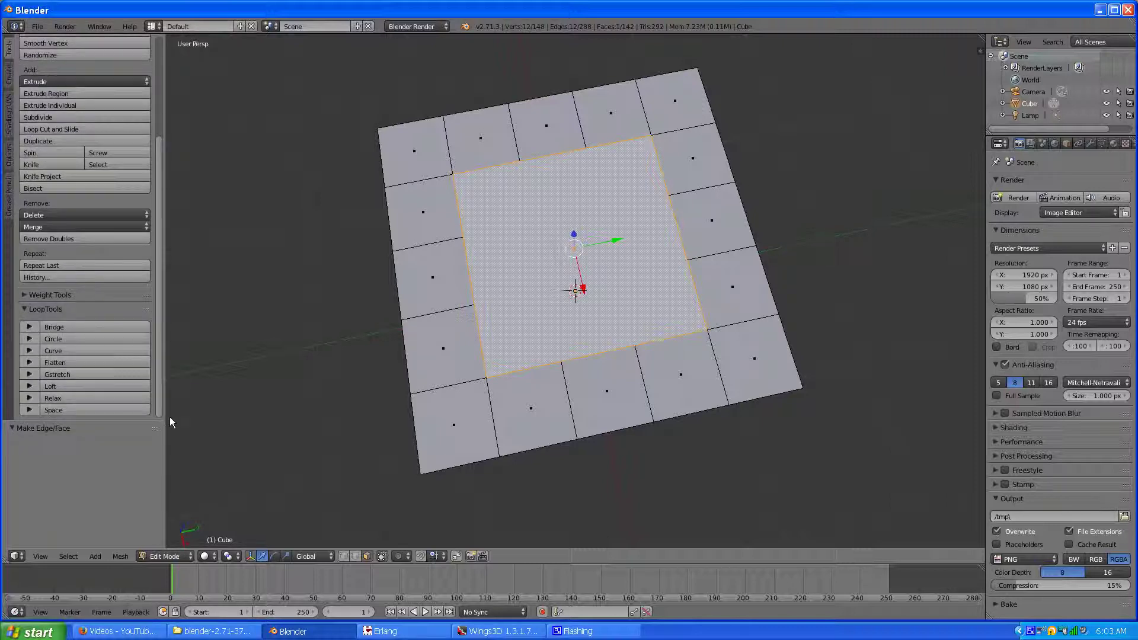
scroll(161, 360, "up", 2)
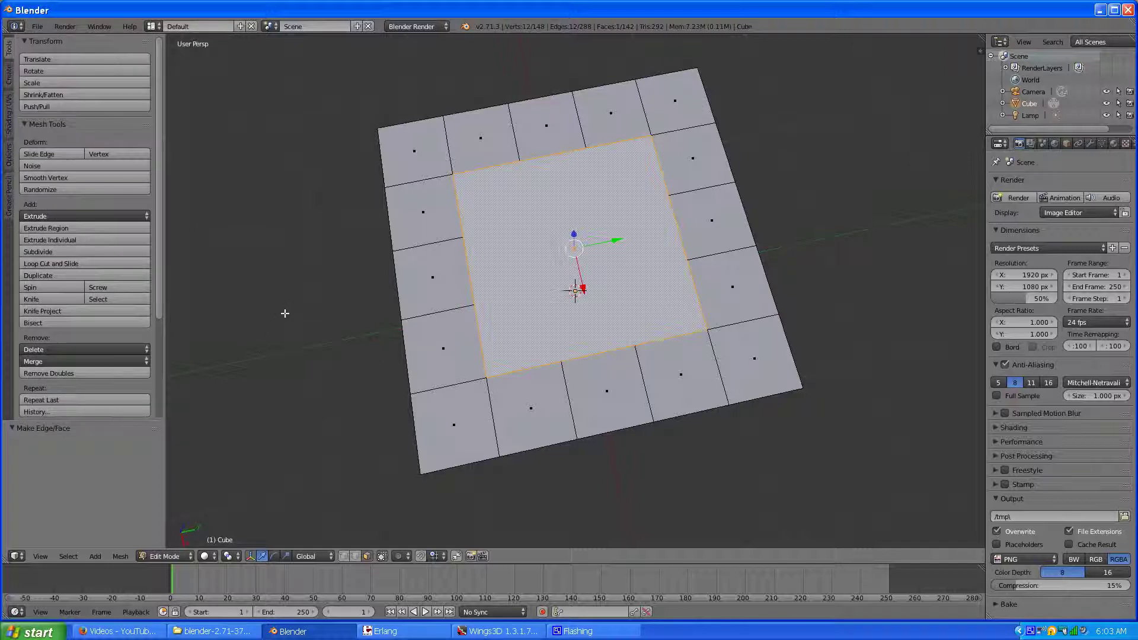
key("w")
key("ctrl+e")
left_click(120, 557)
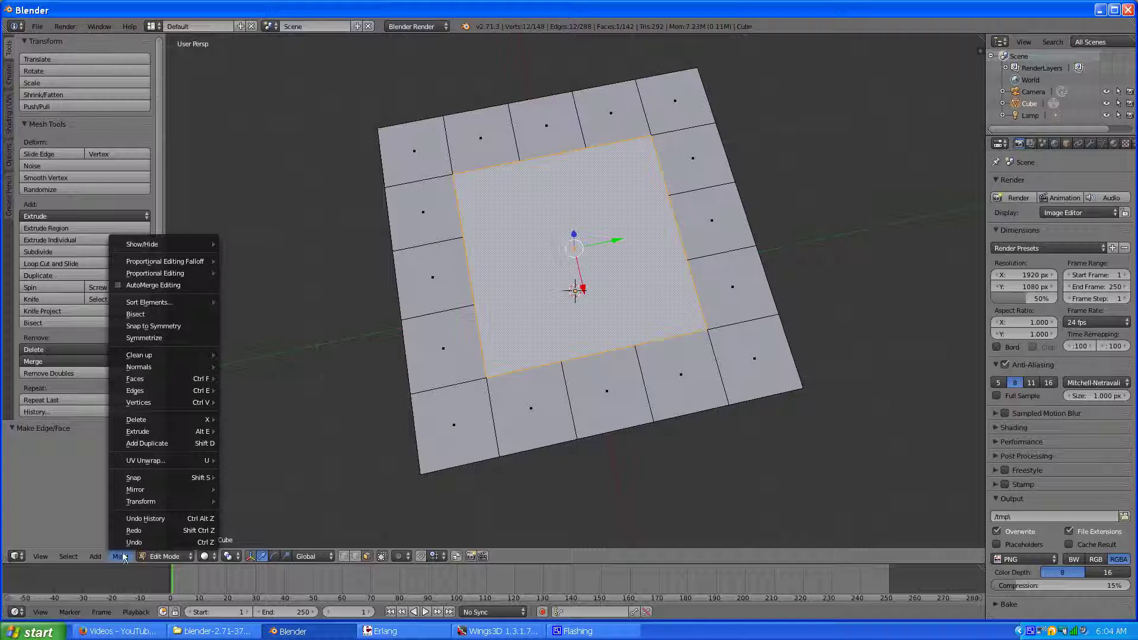
mouse_move(194, 503)
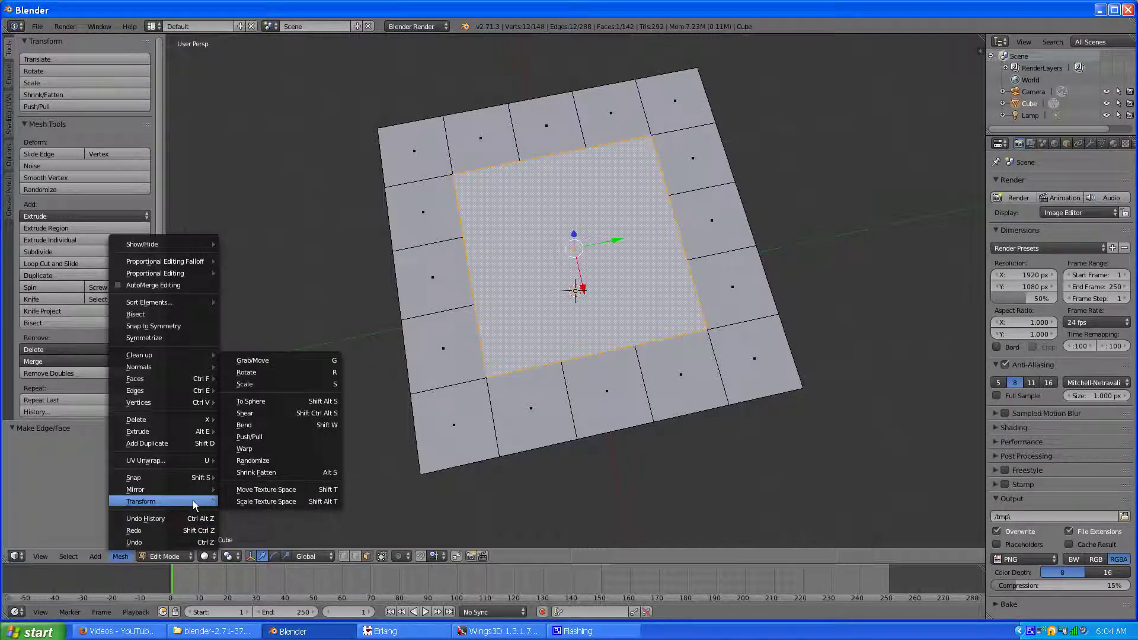
left_click(301, 401)
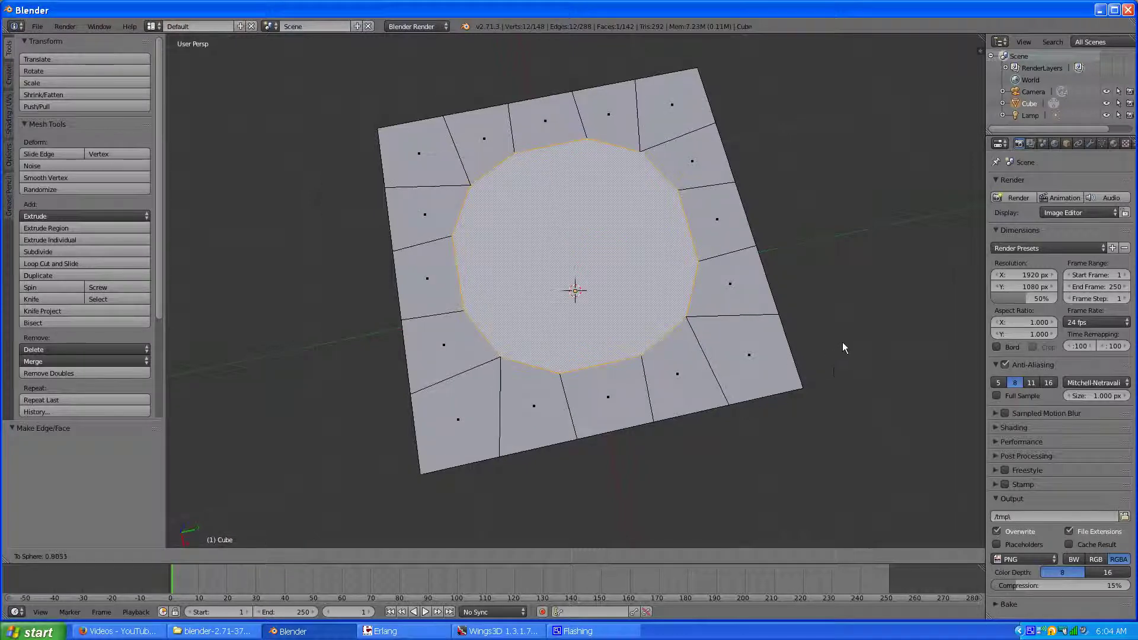
left_click(857, 335)
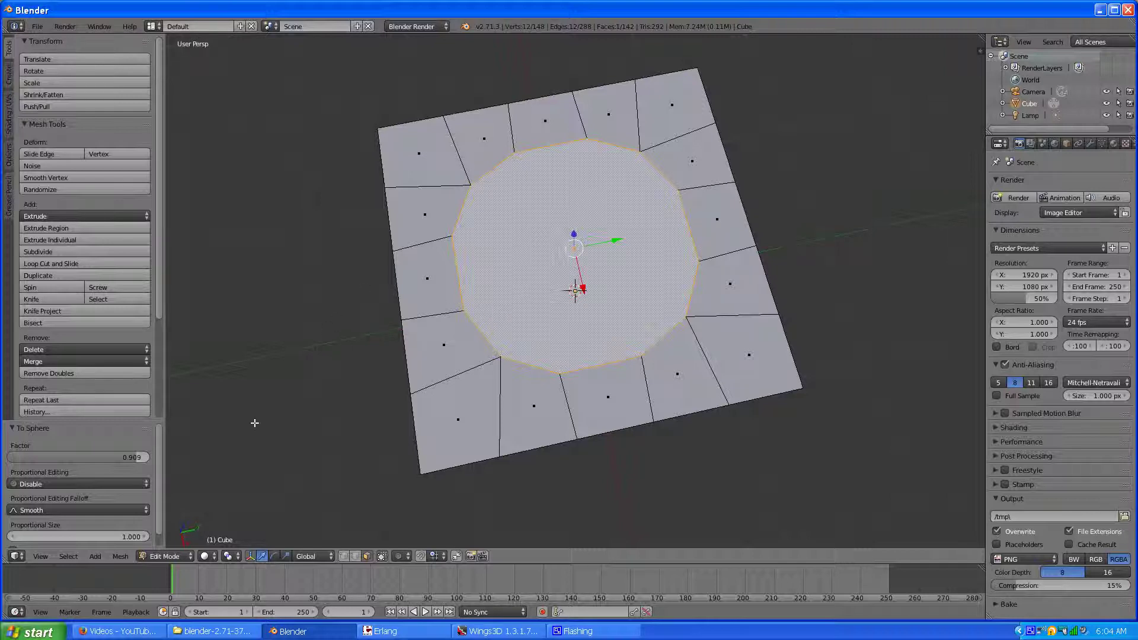
left_click_drag(128, 457, 224, 438)
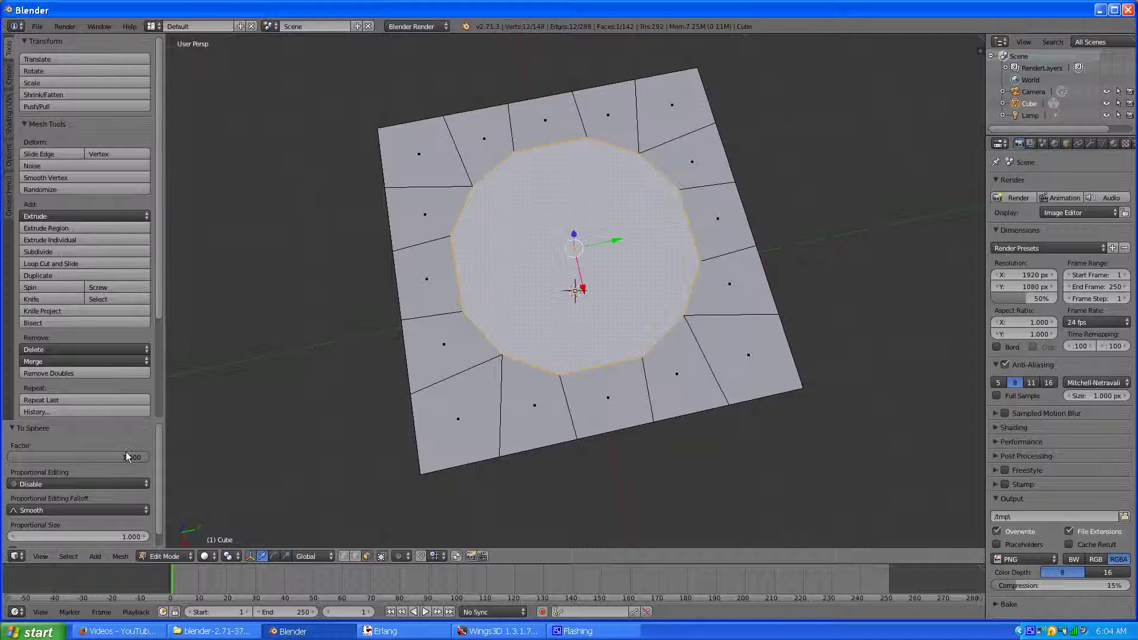
left_click_drag(133, 457, 12, 457)
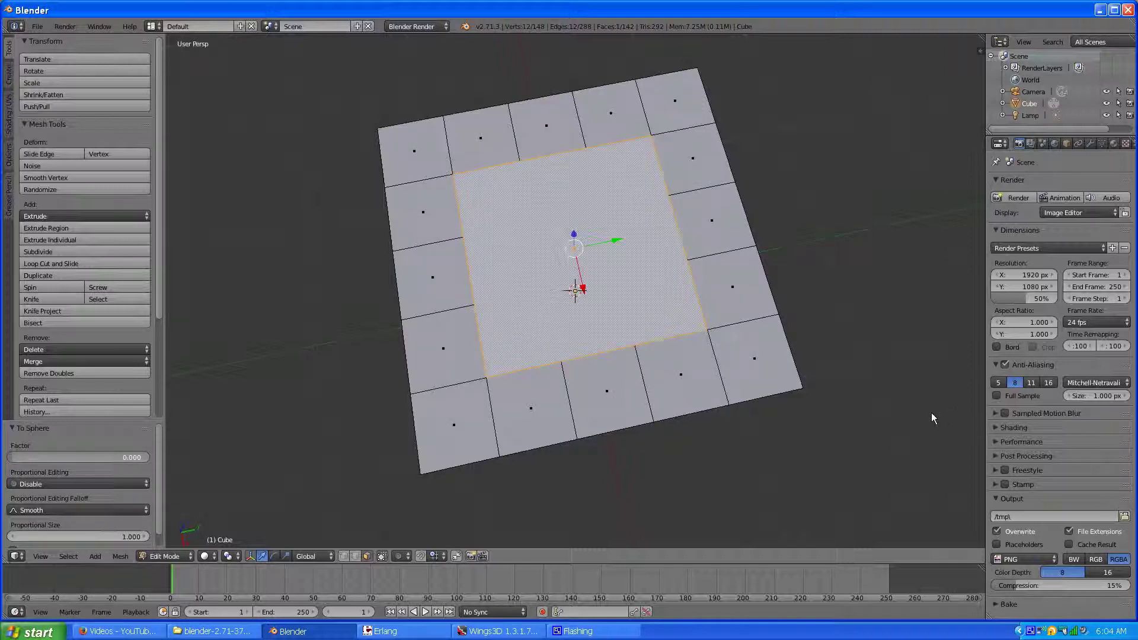
key("ctrl+z")
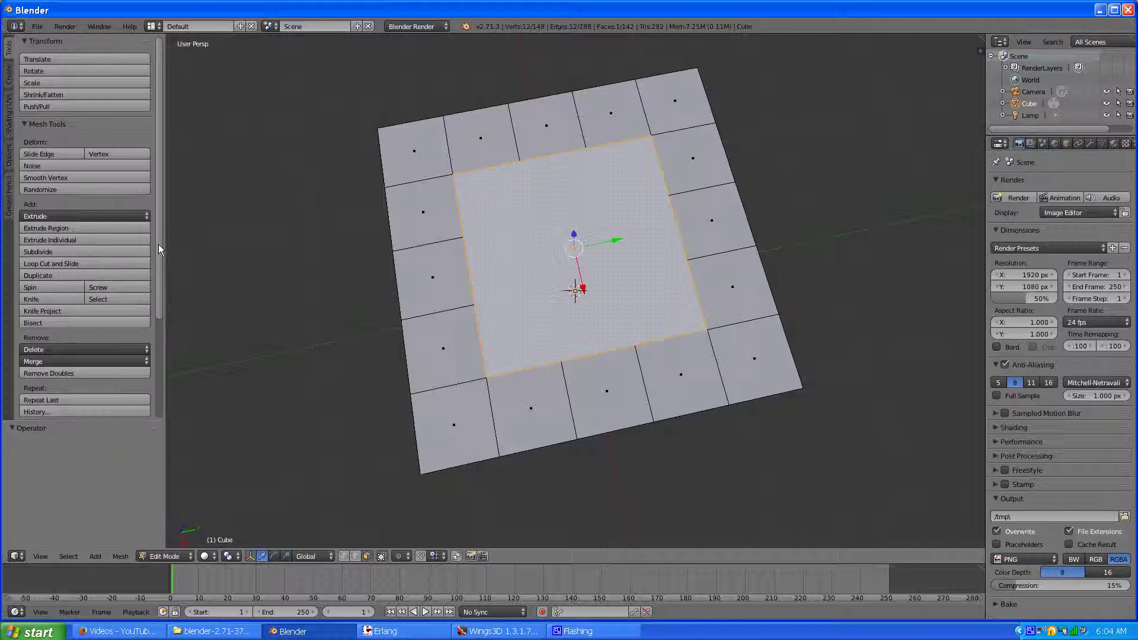
Make the merged face a regular circle with LoopTools Circle and set its bottom edge active
left_click_drag(158, 244, 166, 400)
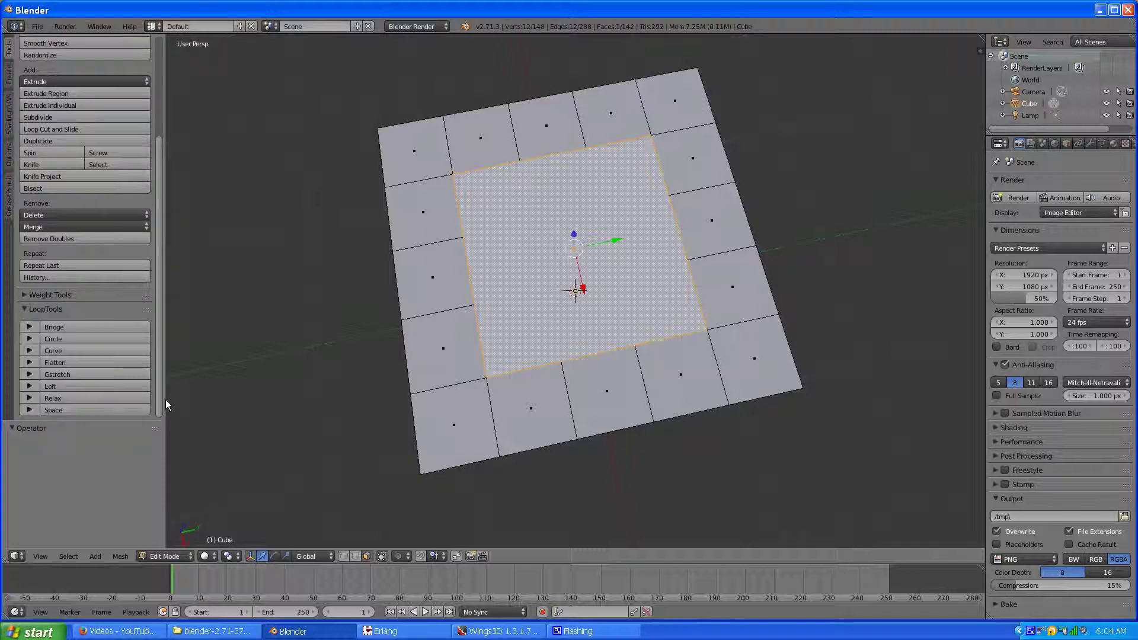
left_click(64, 339)
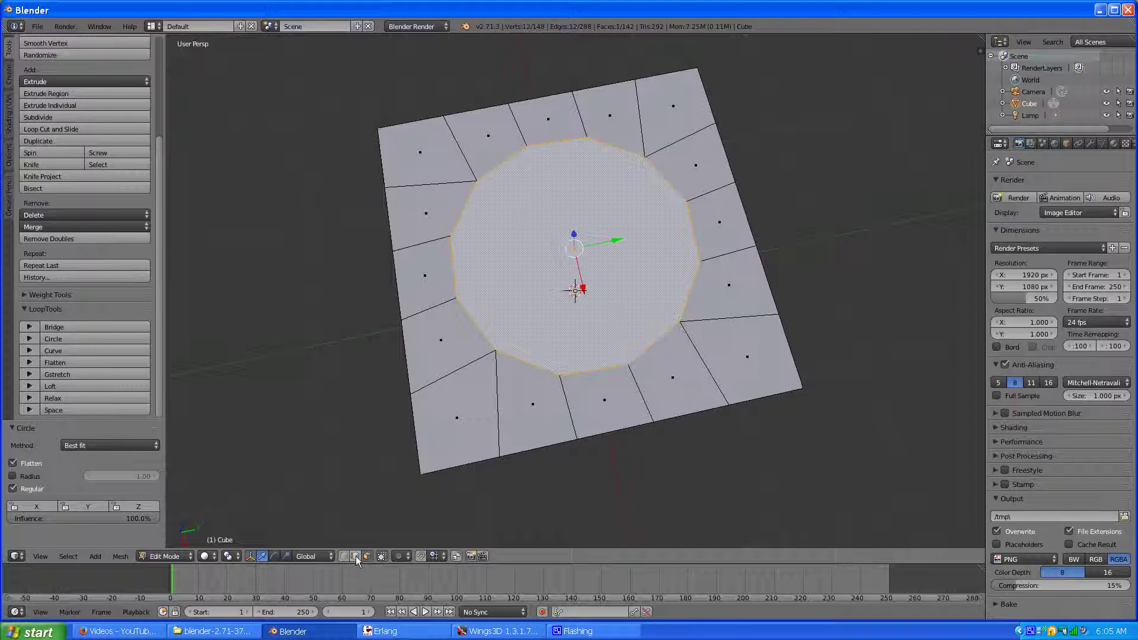
left_click(356, 556)
left_click(591, 372, "shift")
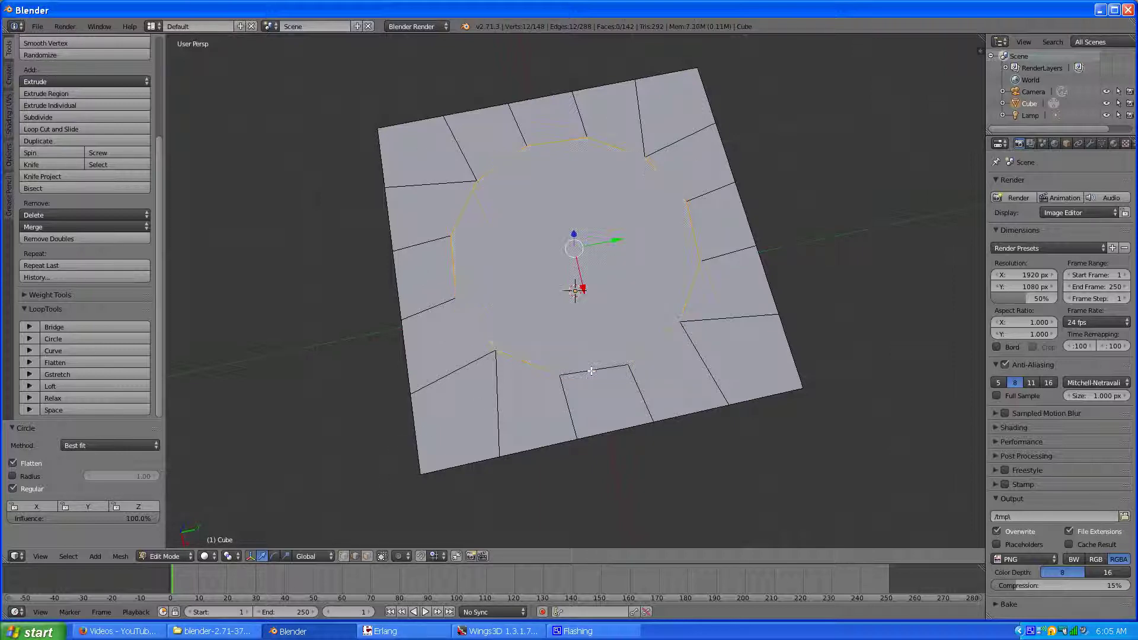
left_click(591, 371, "shift")
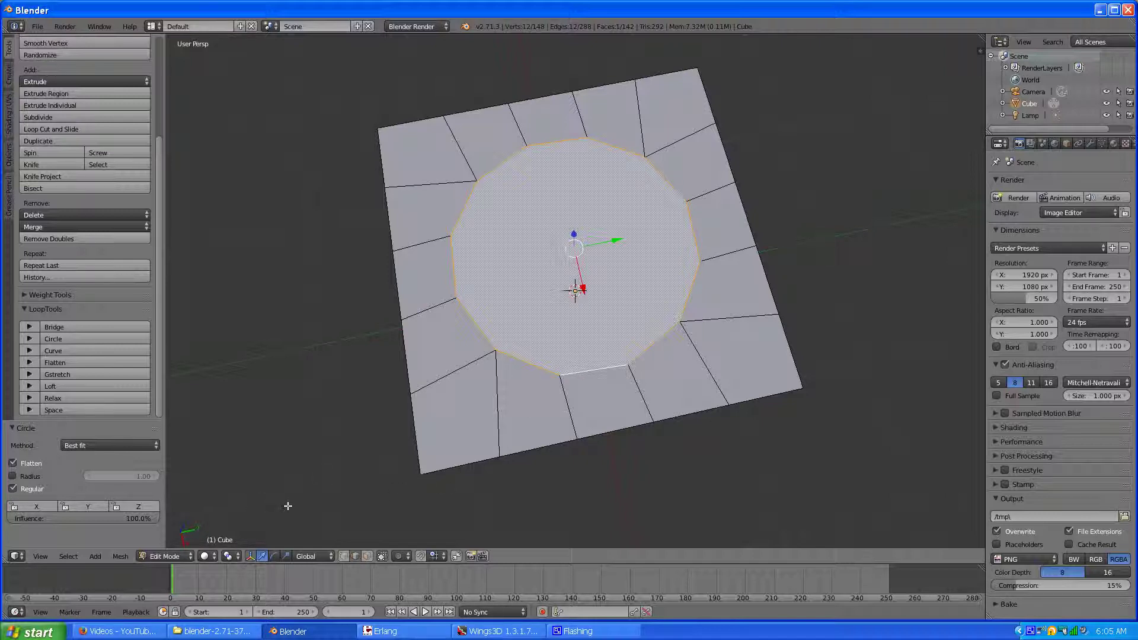
Set snapping to Vertex with Active as target and enable proportional editing
left_click(446, 556)
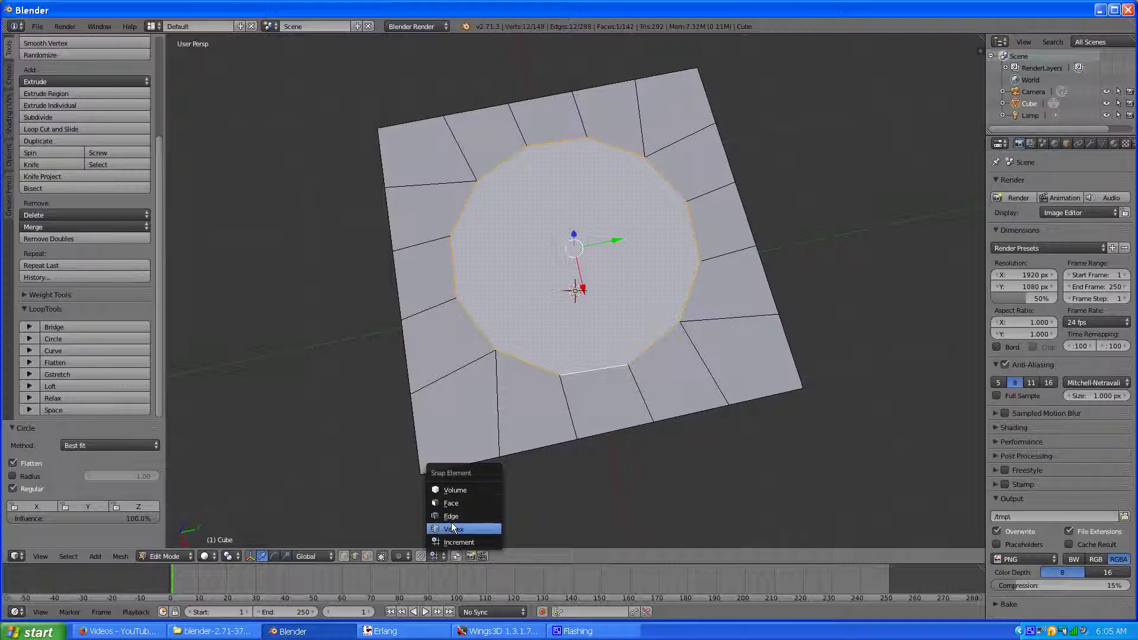
left_click(450, 529)
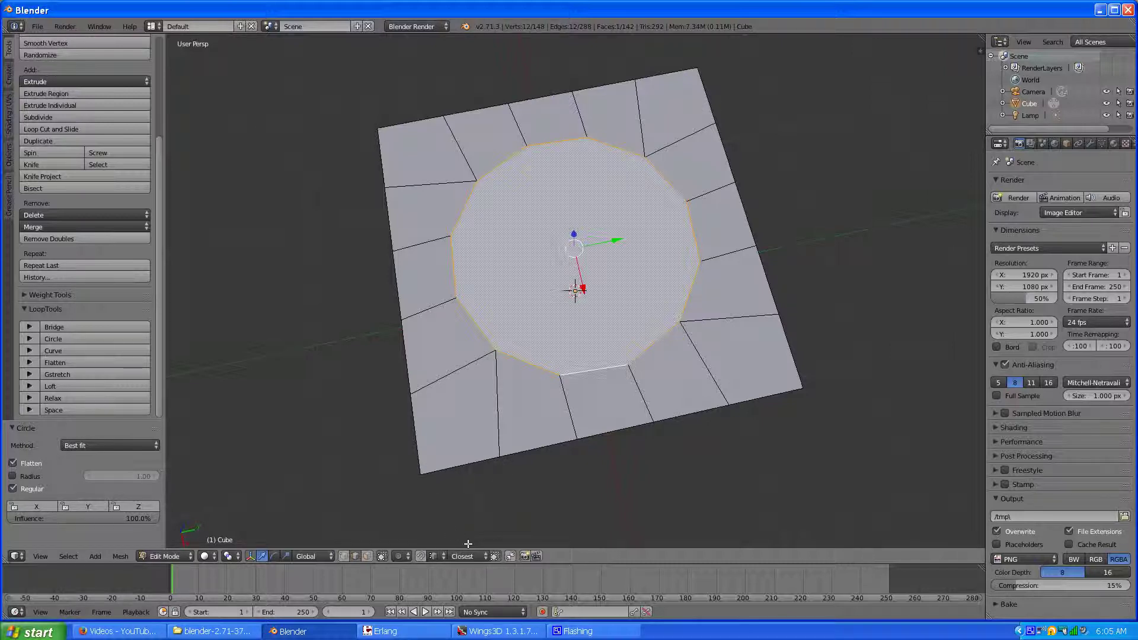
left_click(471, 556)
left_click(464, 503)
left_click(421, 556)
Rotate the circular face 3.435° about the global Z axis
key("r")
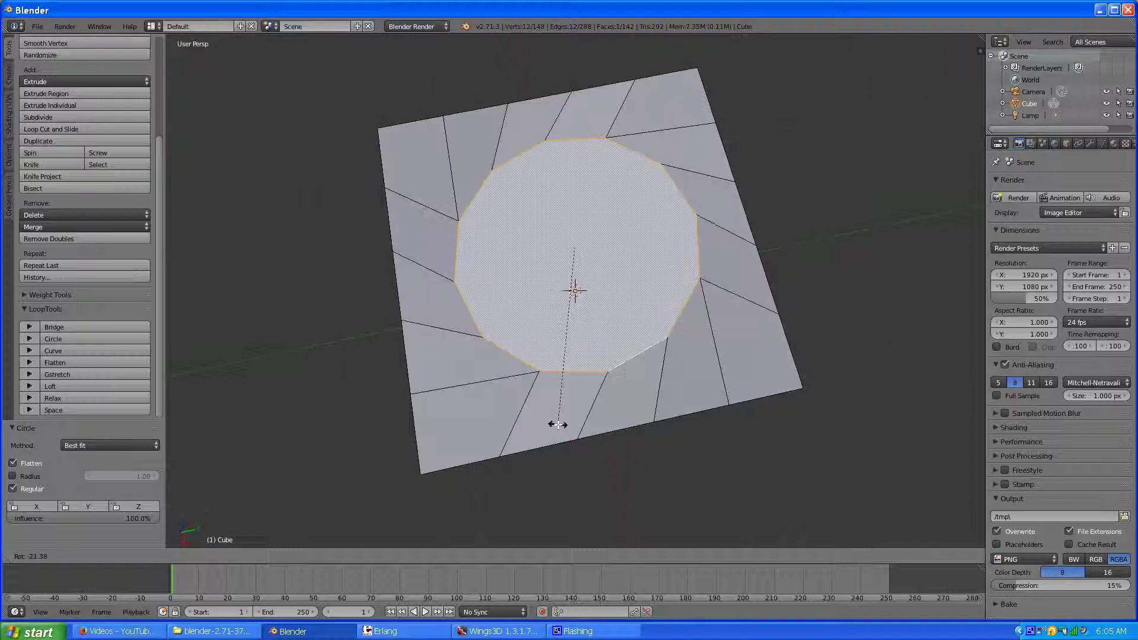
key("z")
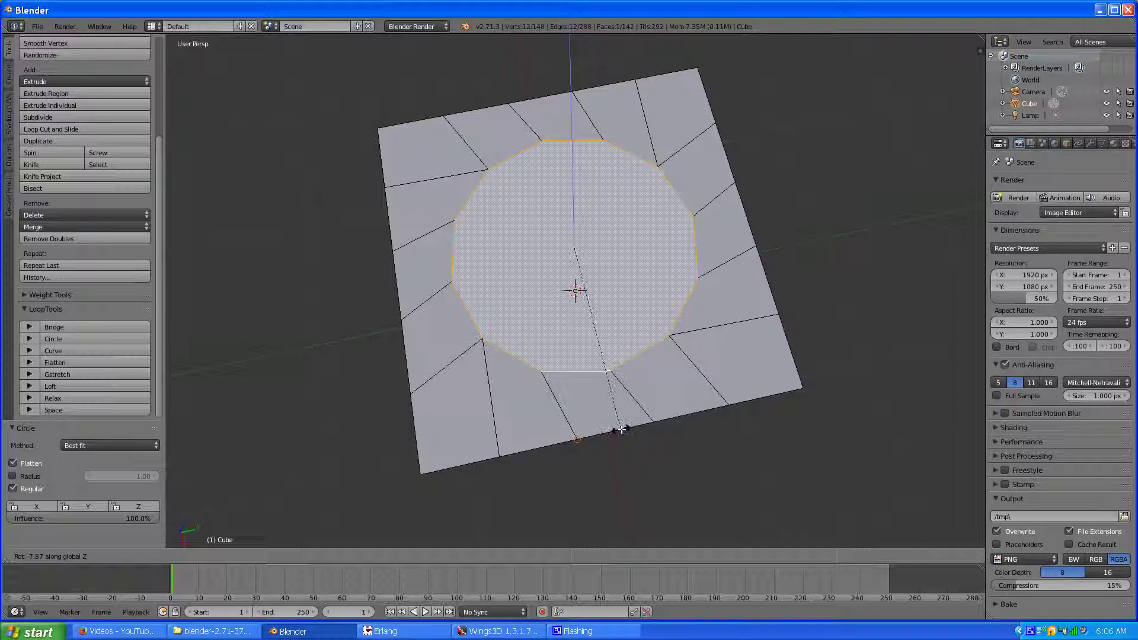
left_click(659, 428)
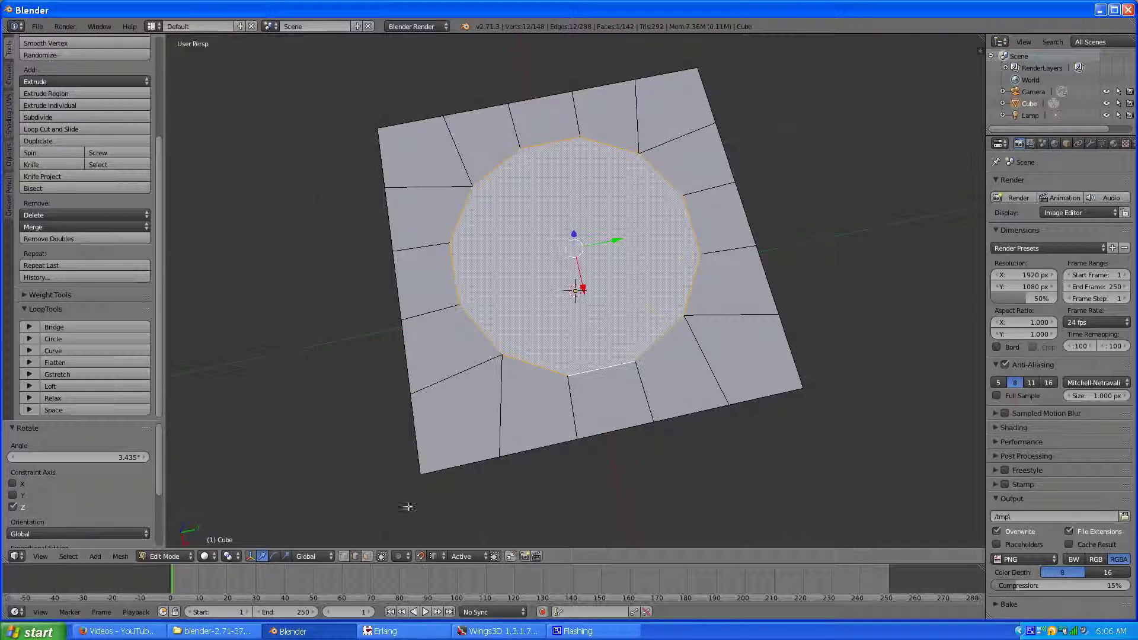
In vertex mode, rotate the circle's vertex loop to 3.69° about Z to meet the radial edge
left_click(343, 556)
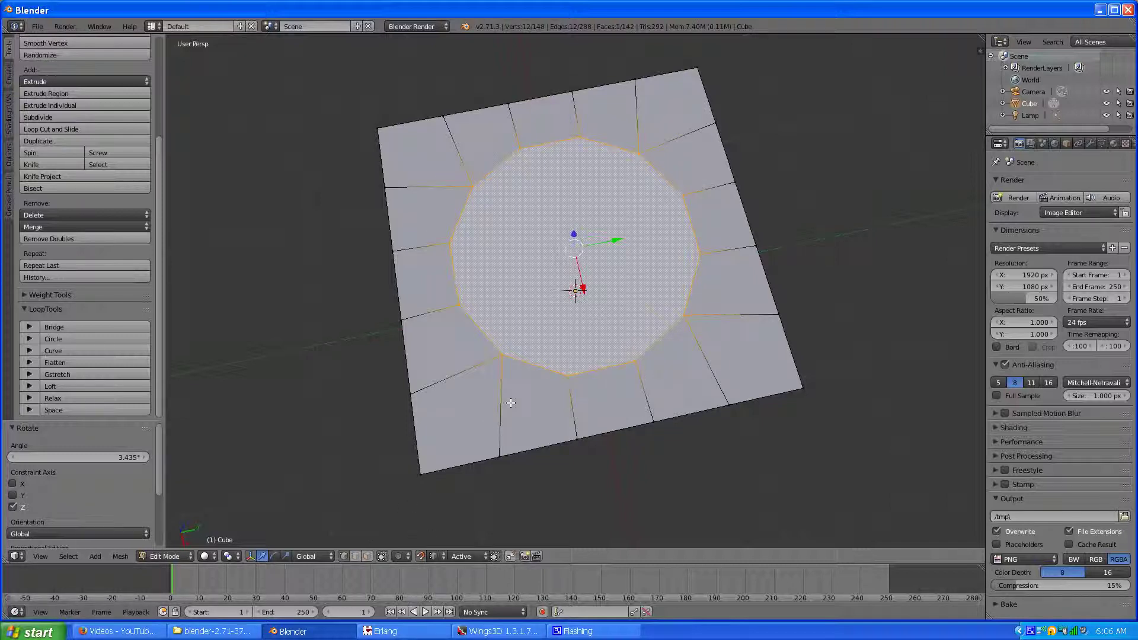
right_click(569, 375)
key("ctrl+z")
key("r")
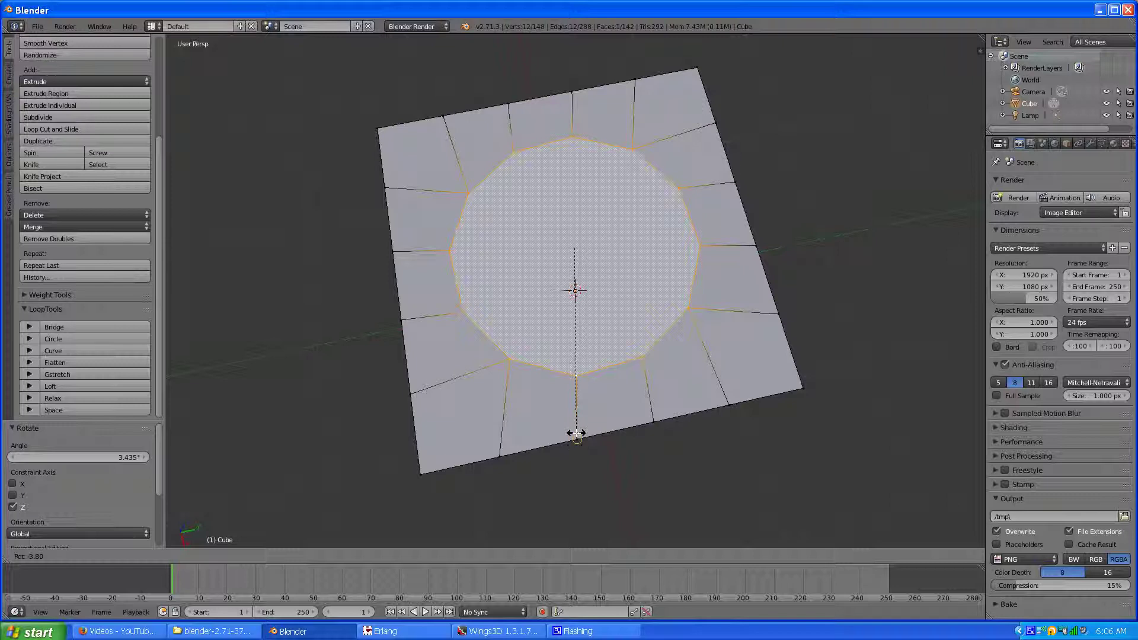
key("z")
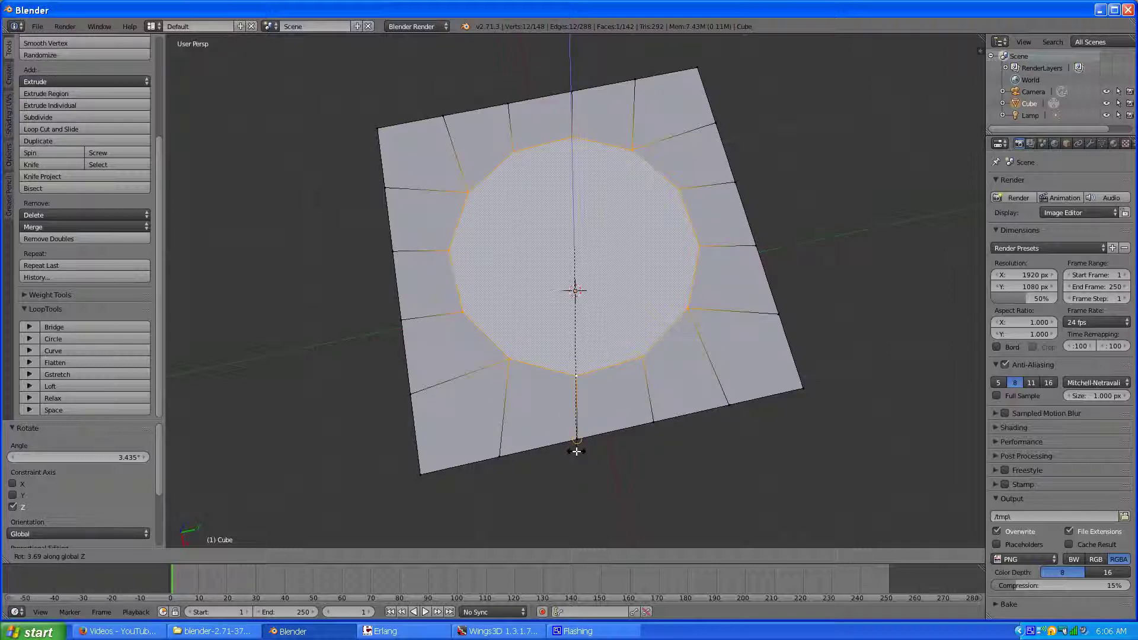
left_click(576, 452)
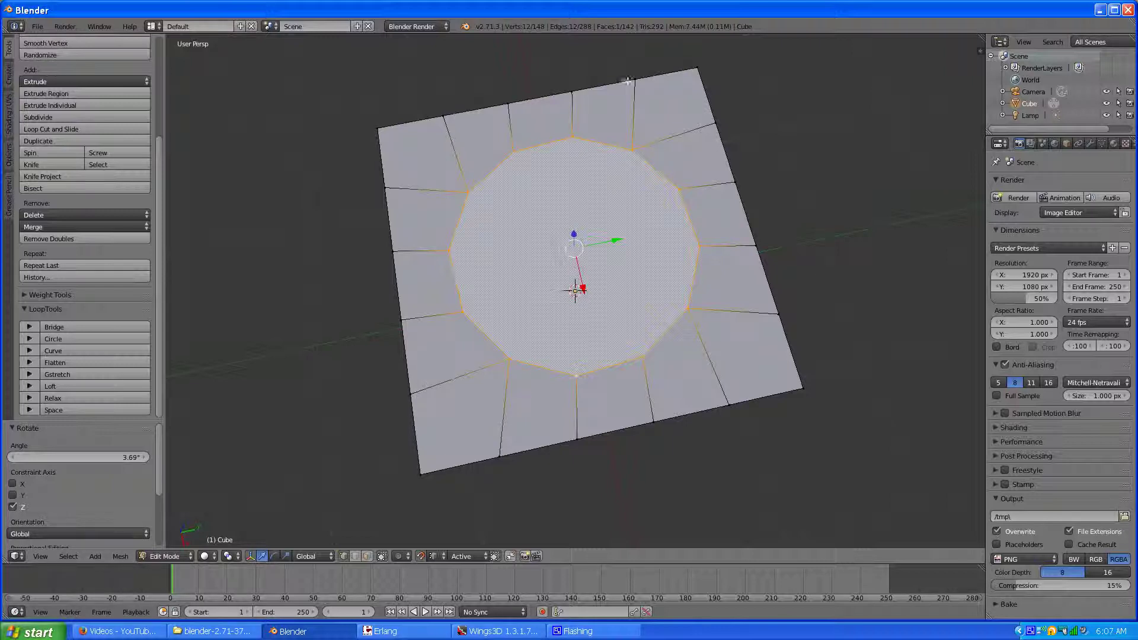
In Wings 3D, add a cube, orbit around it and select it in body mode
left_click(490, 632)
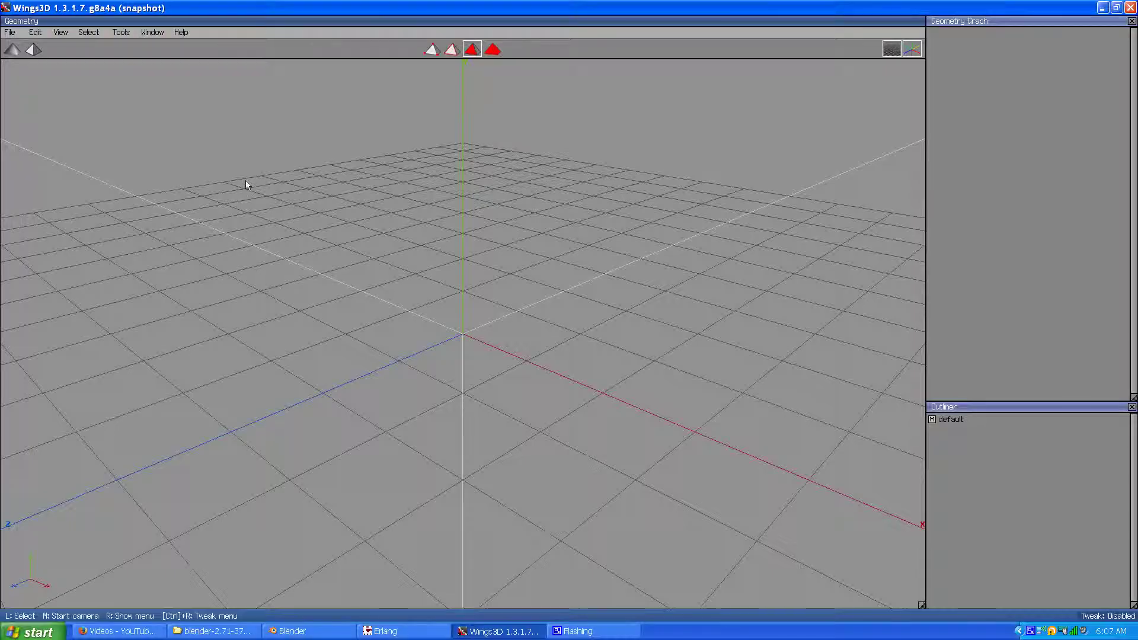
right_click(307, 180)
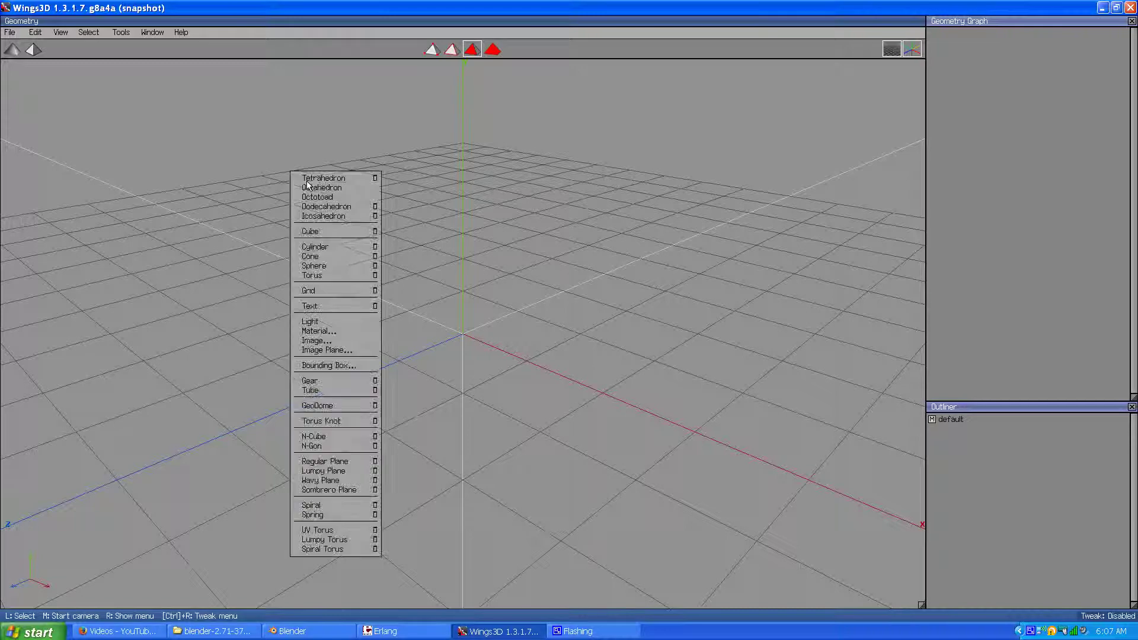
left_click(339, 237)
middle_click(564, 318)
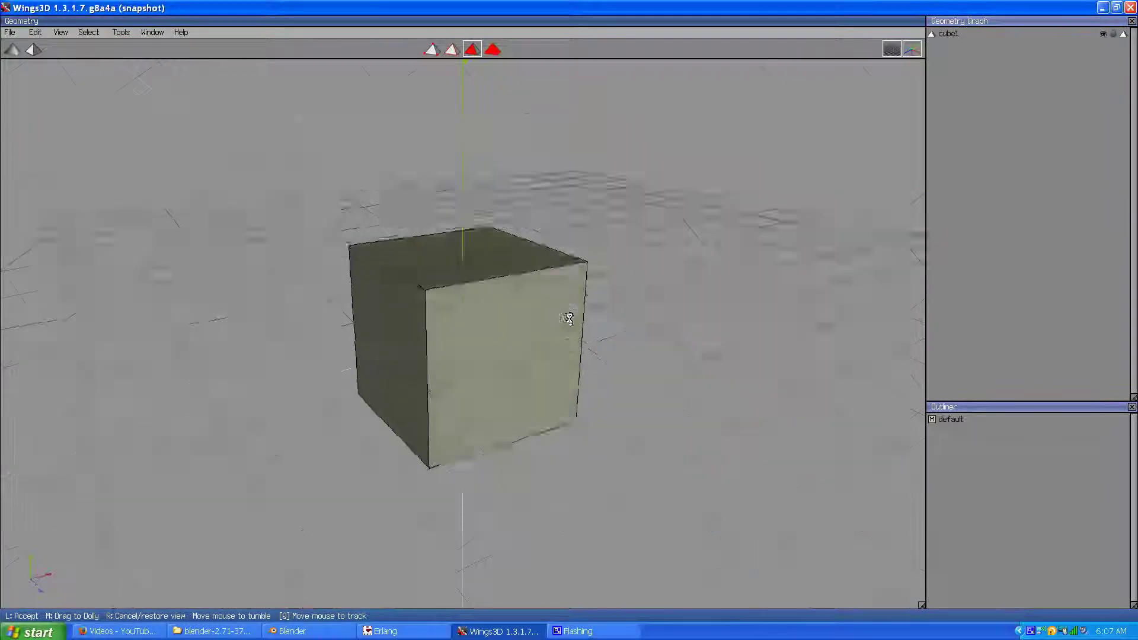
left_click(568, 319)
middle_click(566, 318)
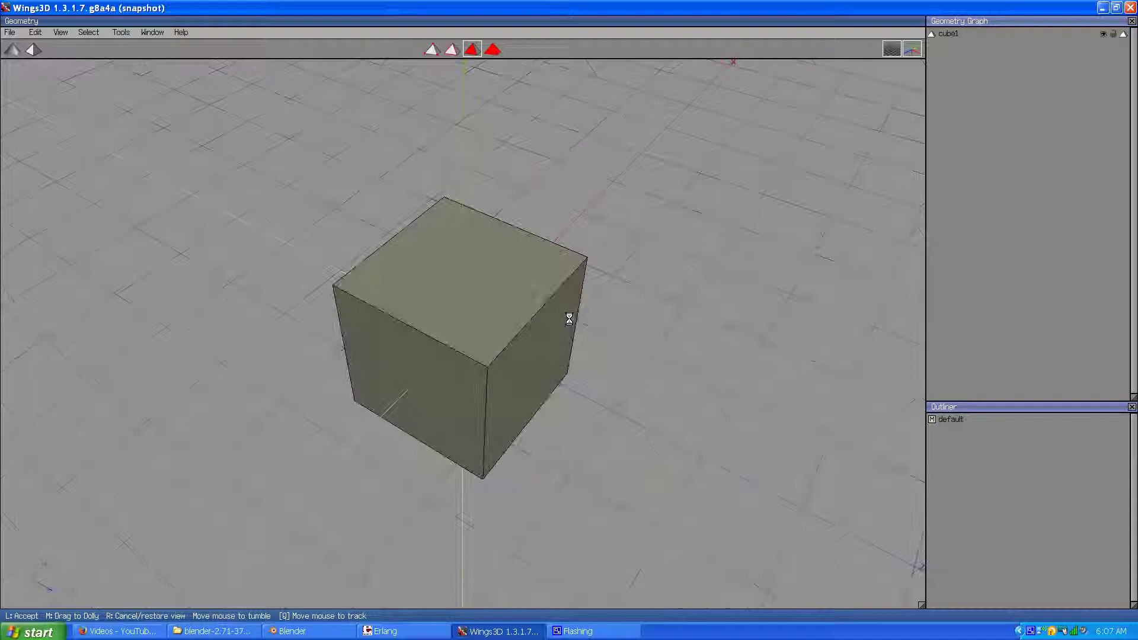
left_click(569, 319)
left_click(492, 51)
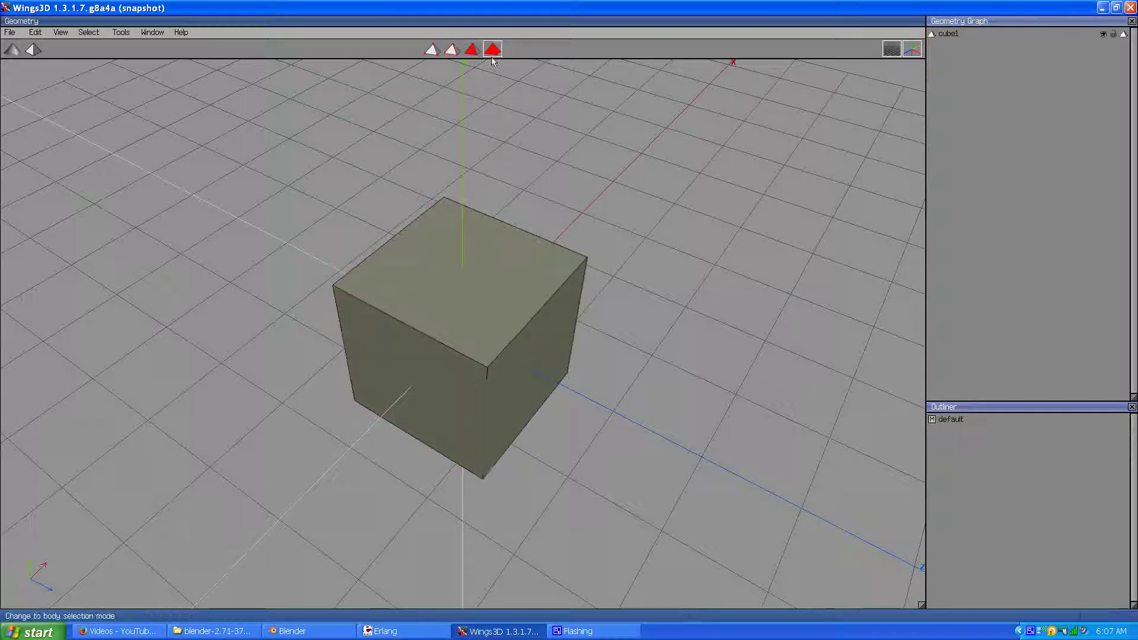
left_click(449, 287)
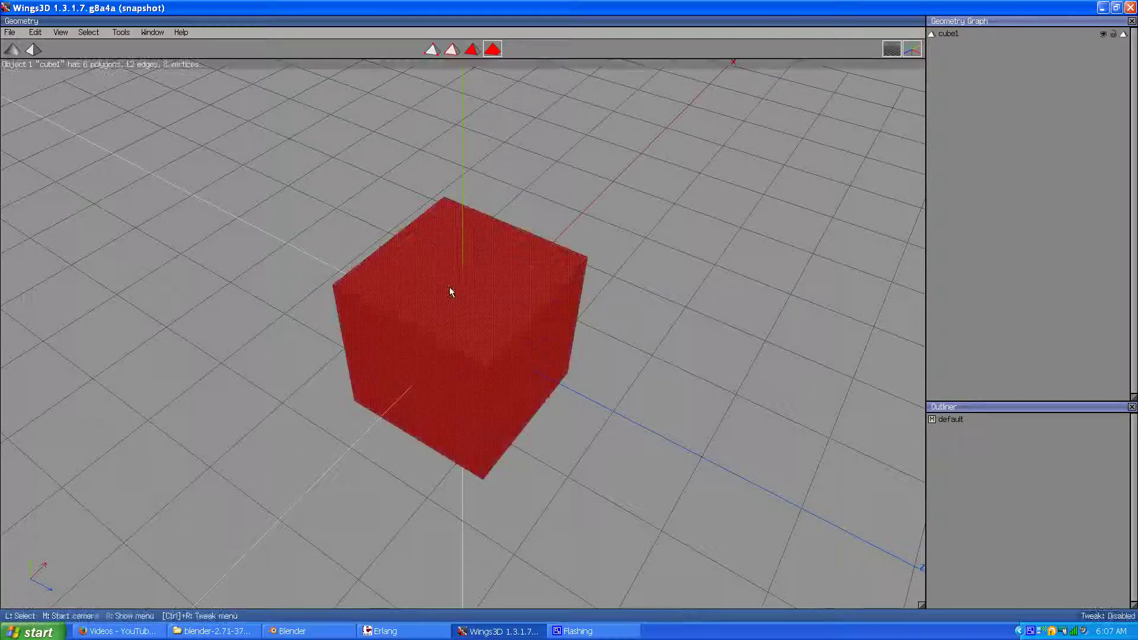
Select the edge loop around cube1, cut it into five and connect the cuts
right_click(306, 182)
key("e")
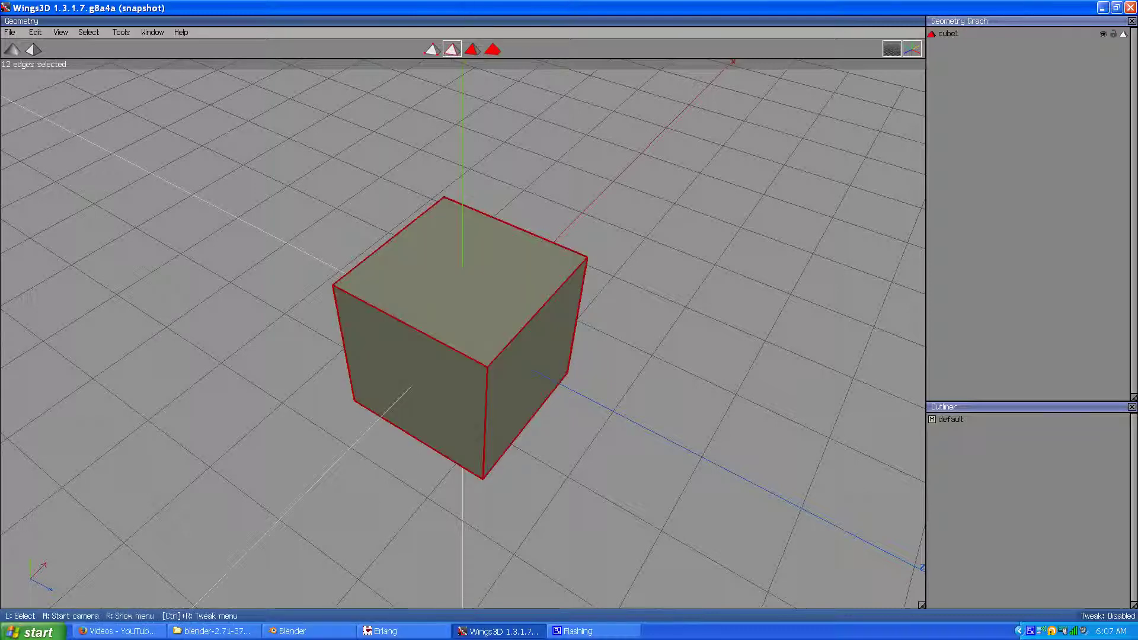
left_click(399, 203)
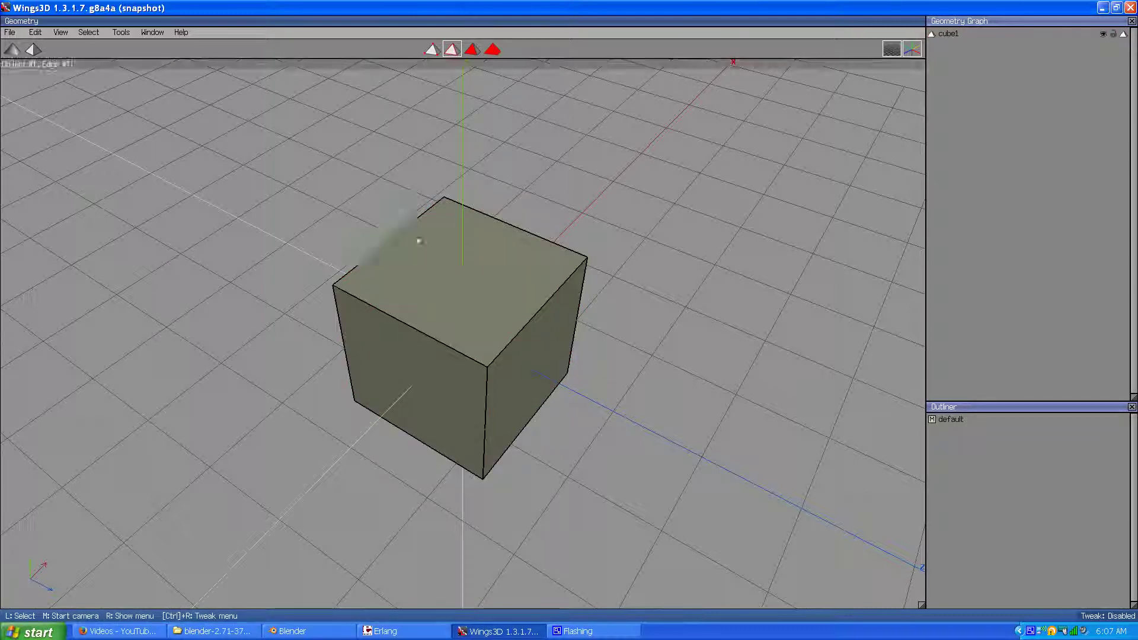
double_click(424, 331)
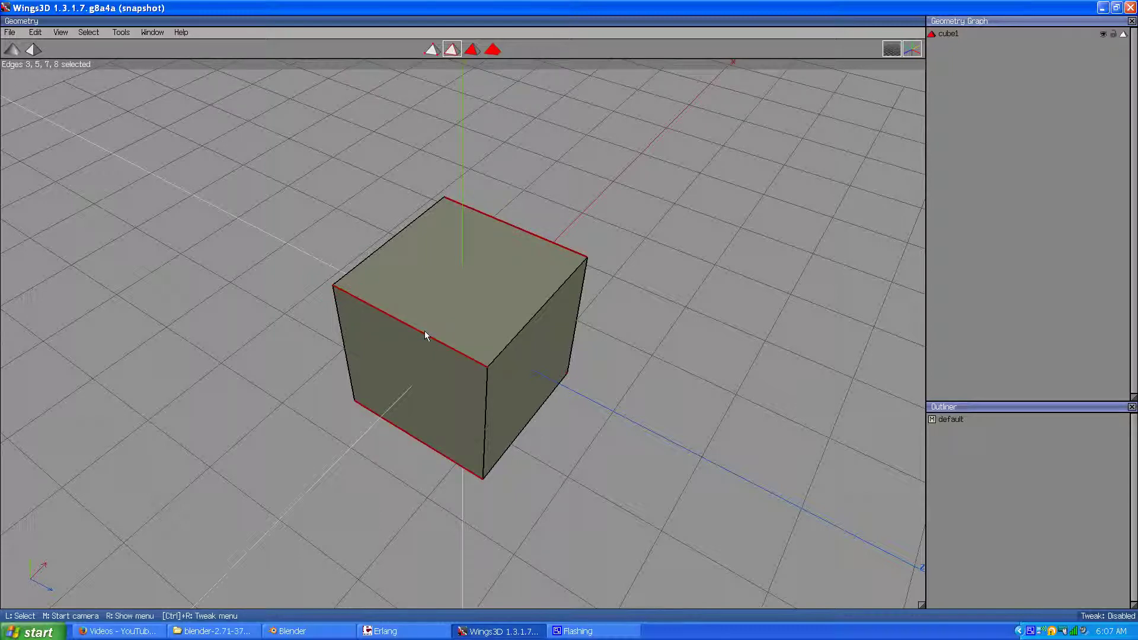
key("5")
key("c")
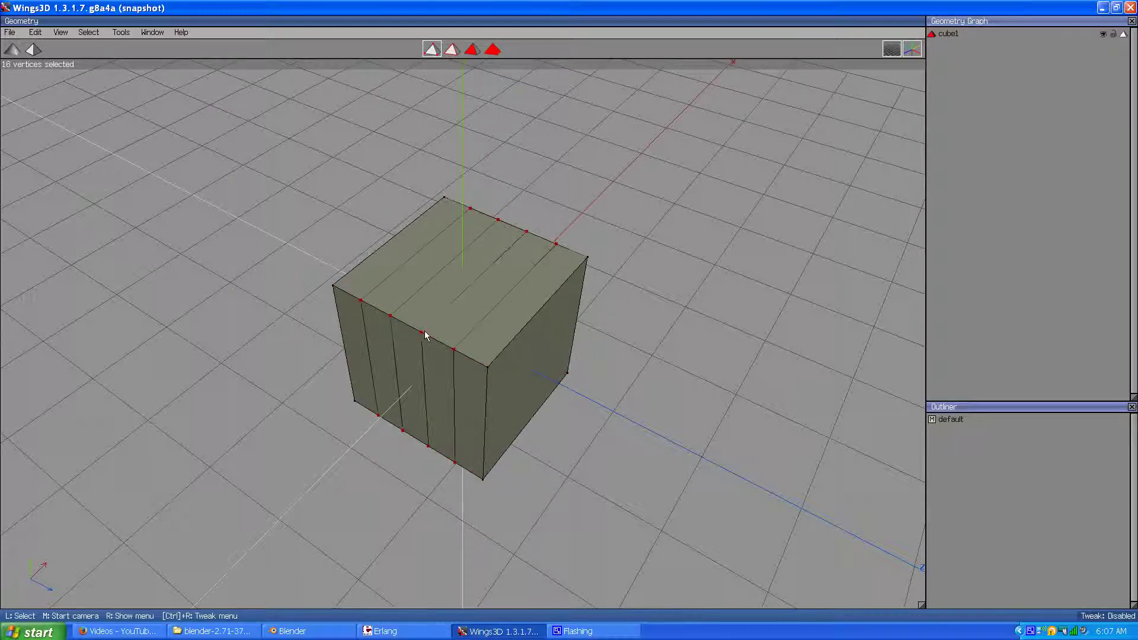
Select a top edge ring, cut it into five and connect, forming the 5×5 top grid
left_click(451, 49)
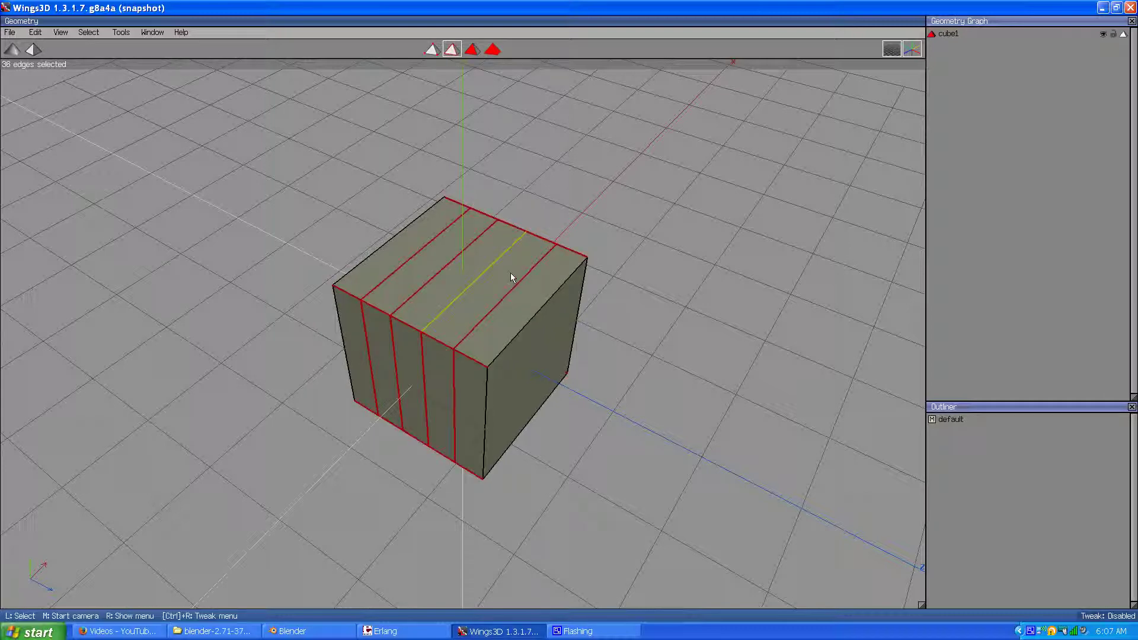
key("space")
left_click(513, 288)
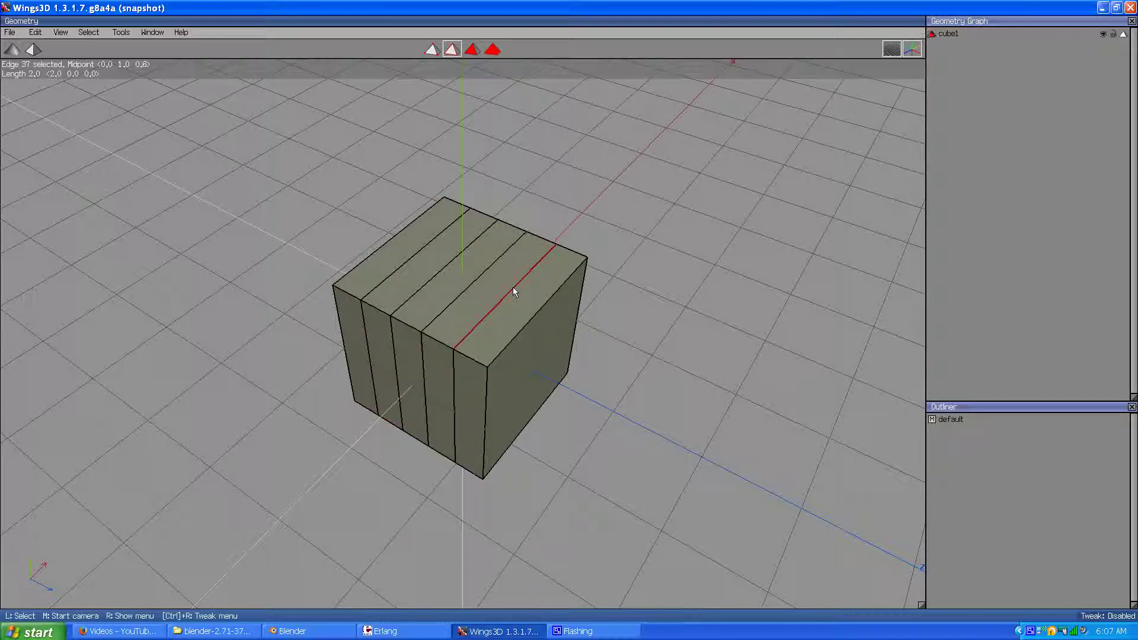
key("g")
key("5")
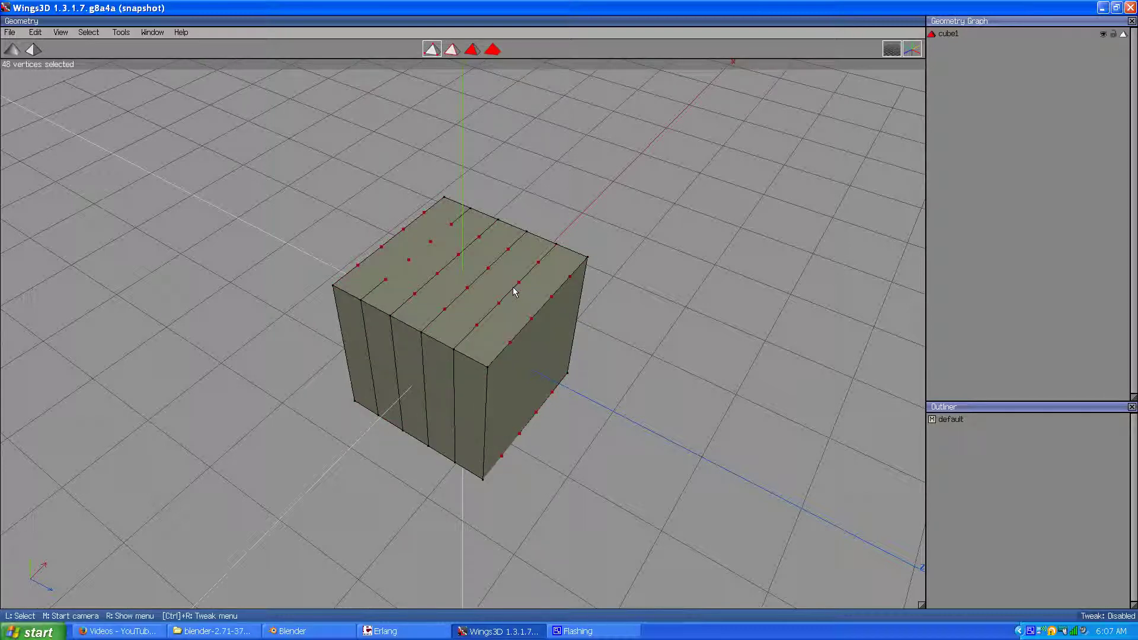
key("c")
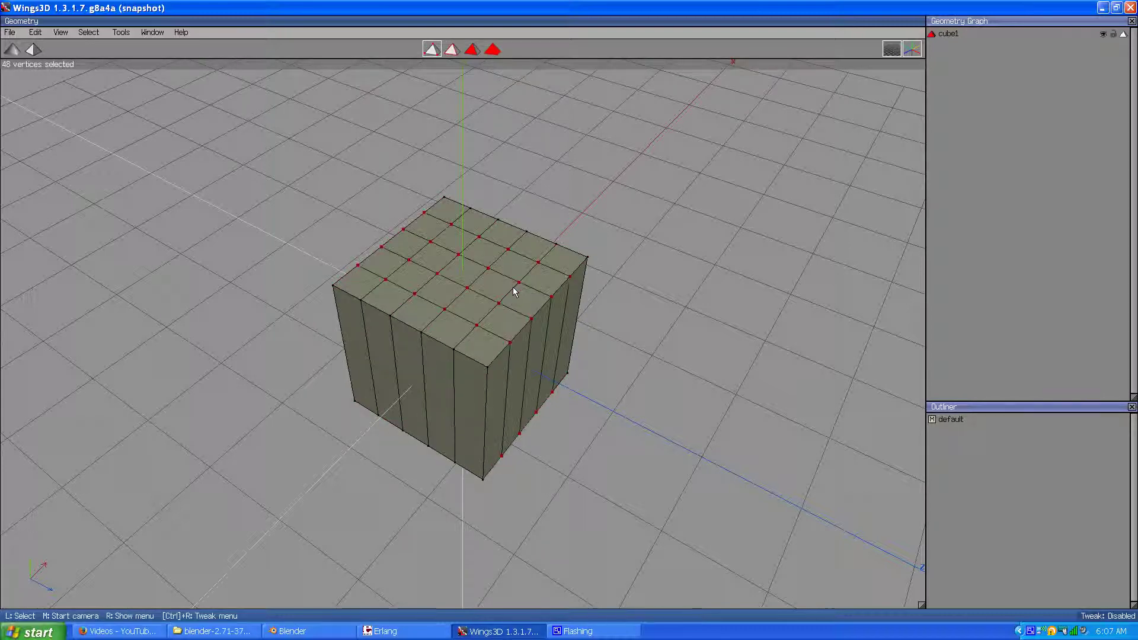
middle_click(452, 314)
Select the centre top face, grow it to the 3×3 block and convert it to its 12 border edges
left_click(569, 318)
key("space")
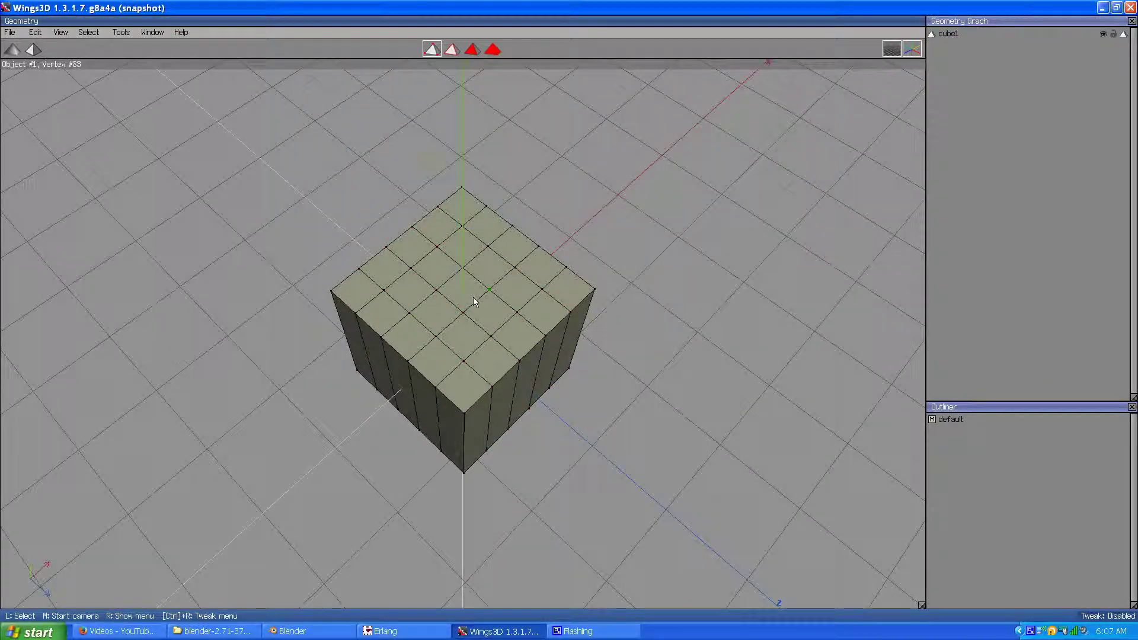
scroll(472, 297, "up", 4)
key("f")
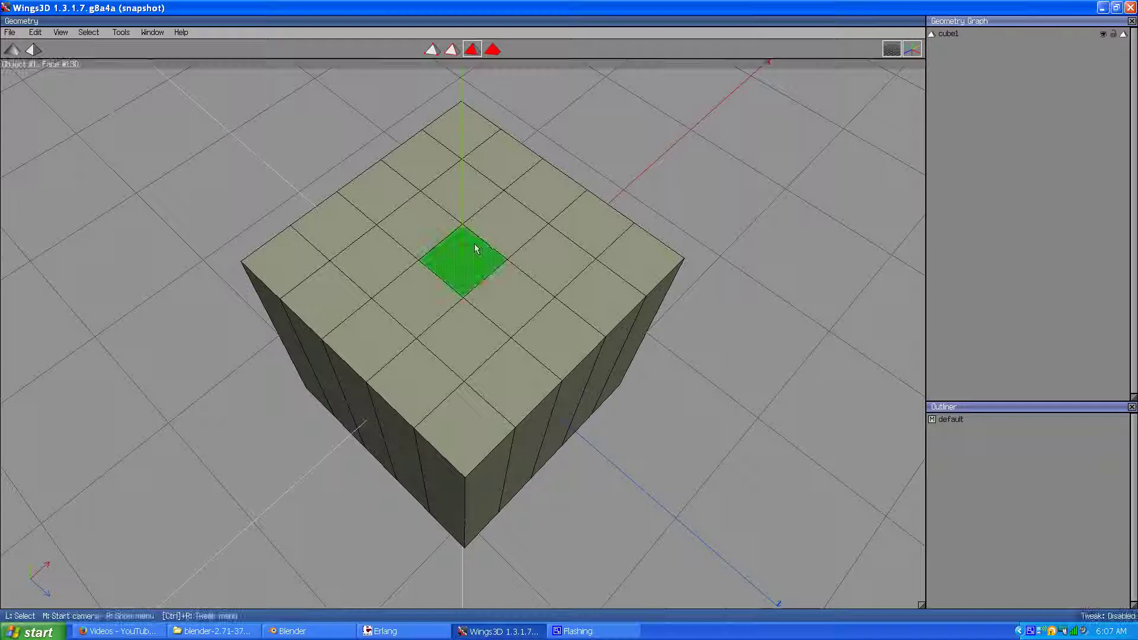
left_click(473, 247)
key("plus")
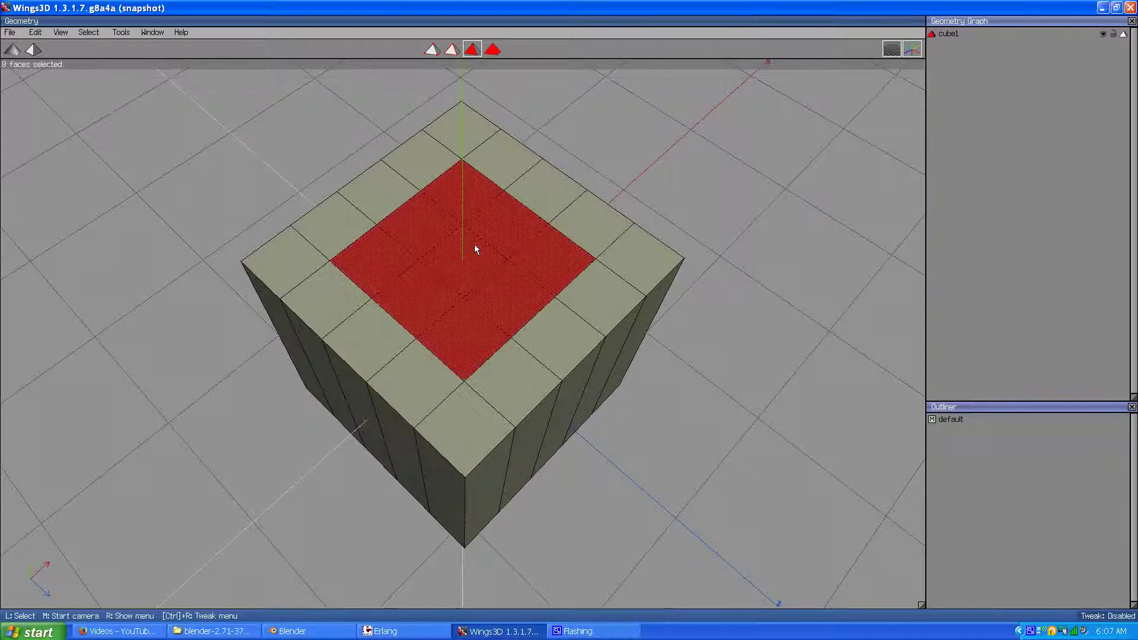
key("e")
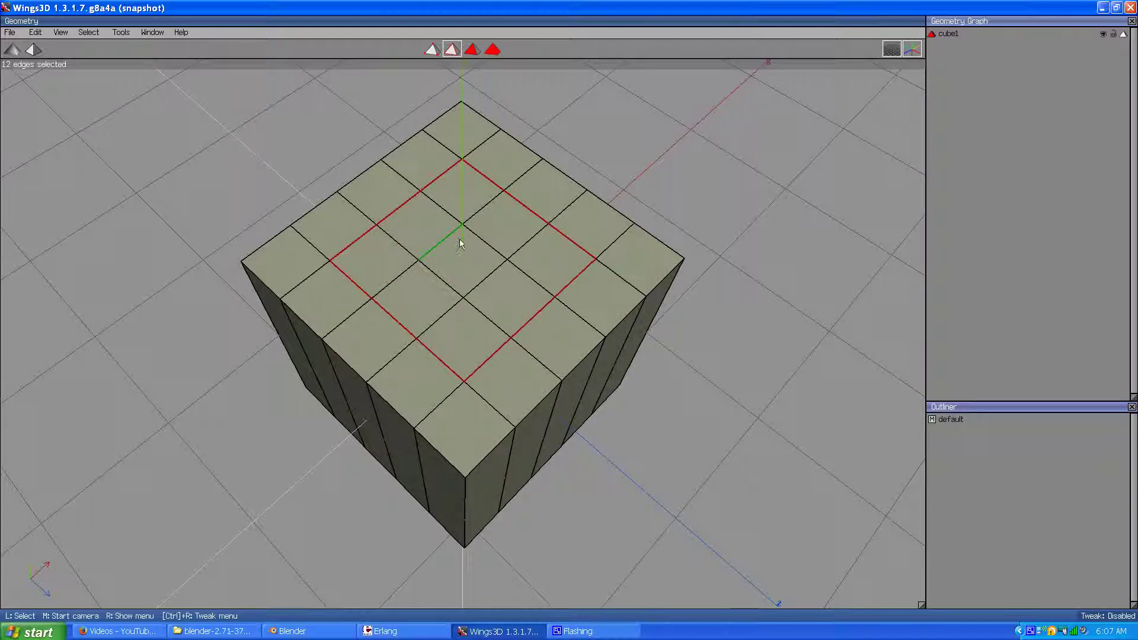
scroll(460, 243, "down", 3)
middle_click(368, 237)
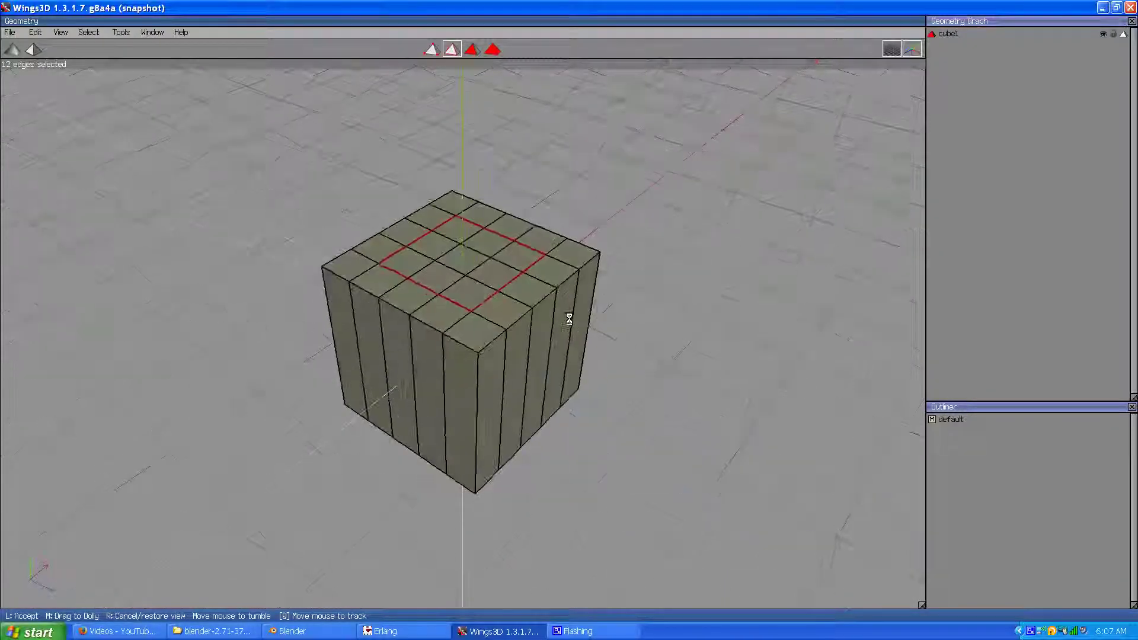
left_click(303, 149)
right_click(303, 148)
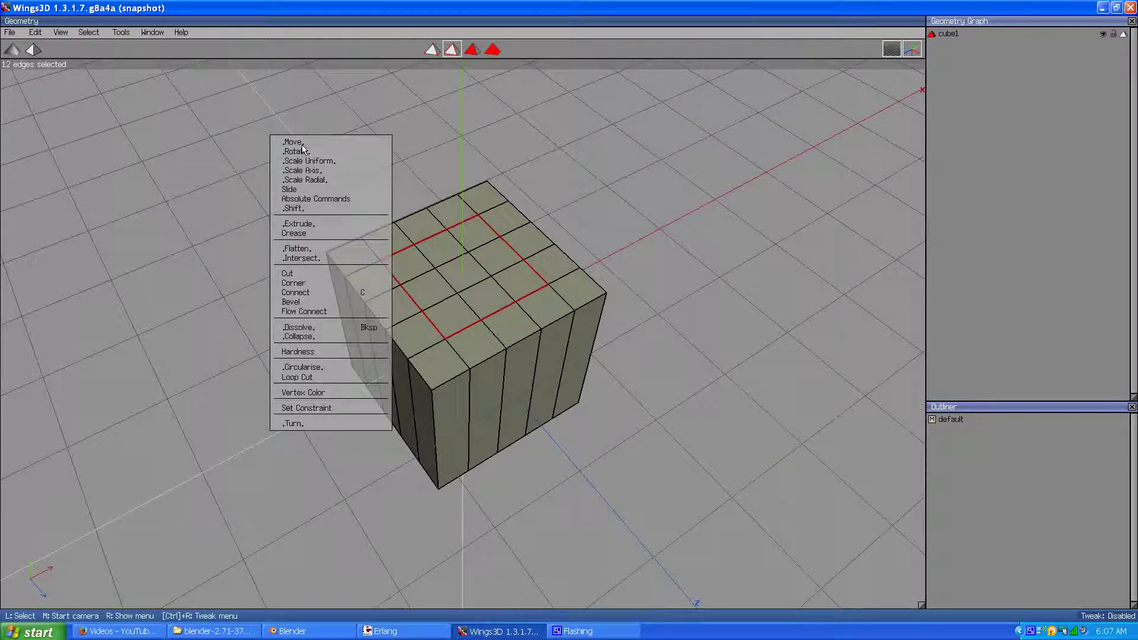
left_click(313, 373)
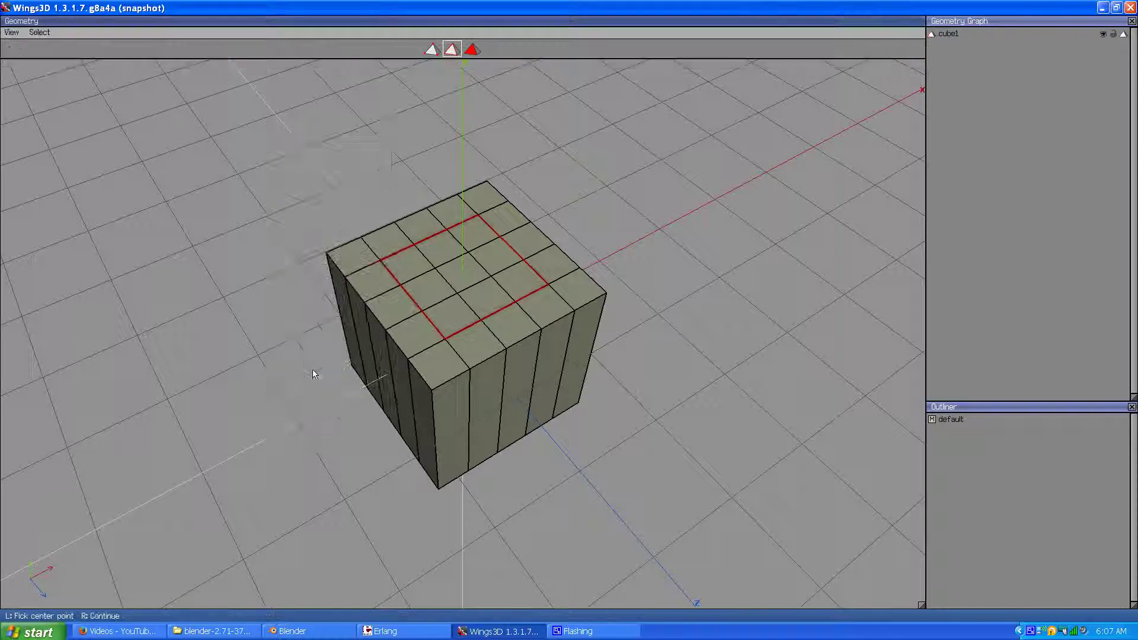
left_click(471, 50)
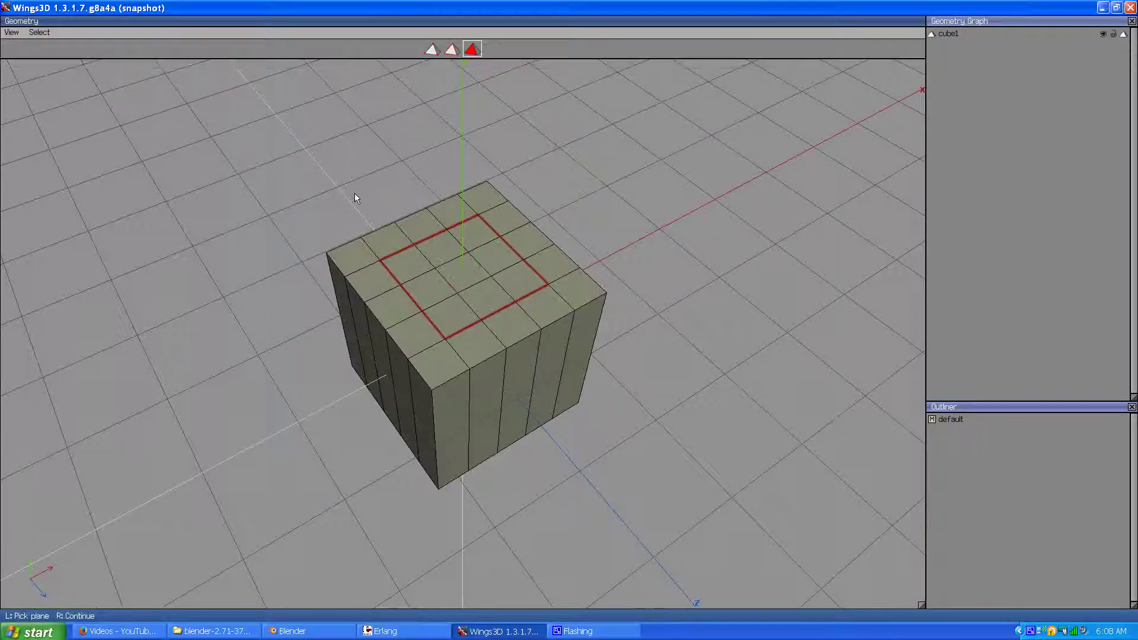
left_click(459, 273)
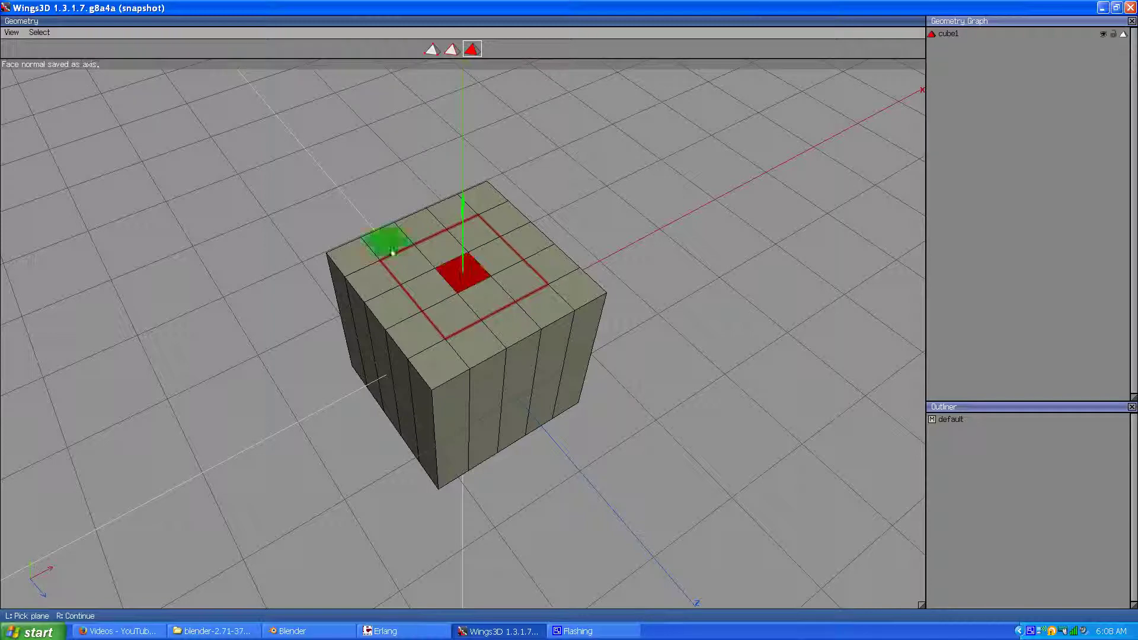
right_click(360, 201)
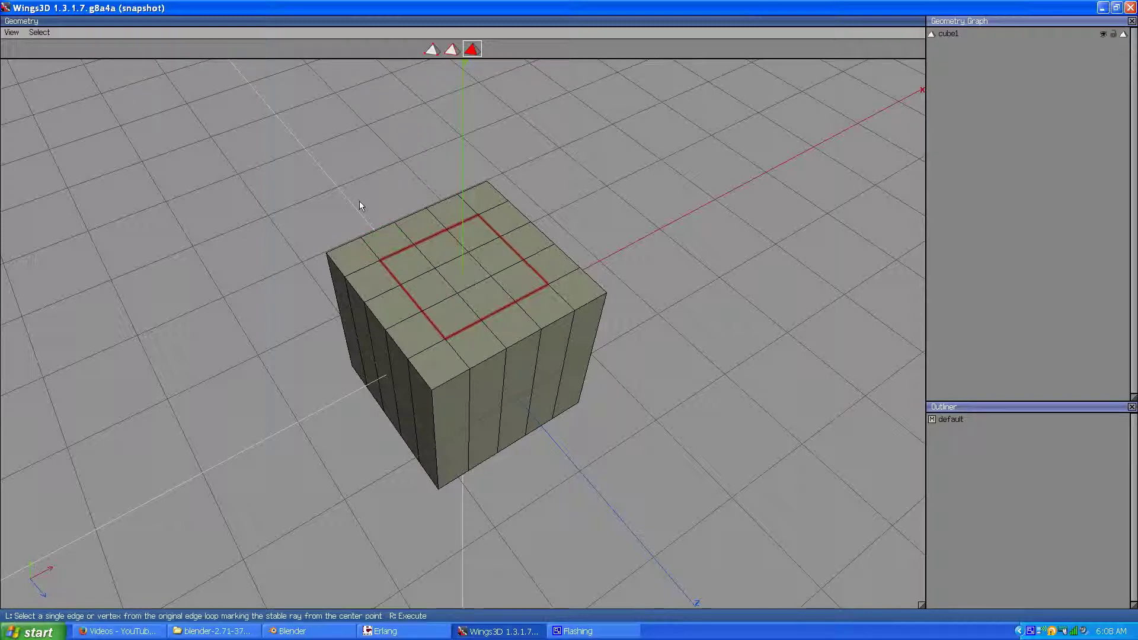
left_click(429, 53)
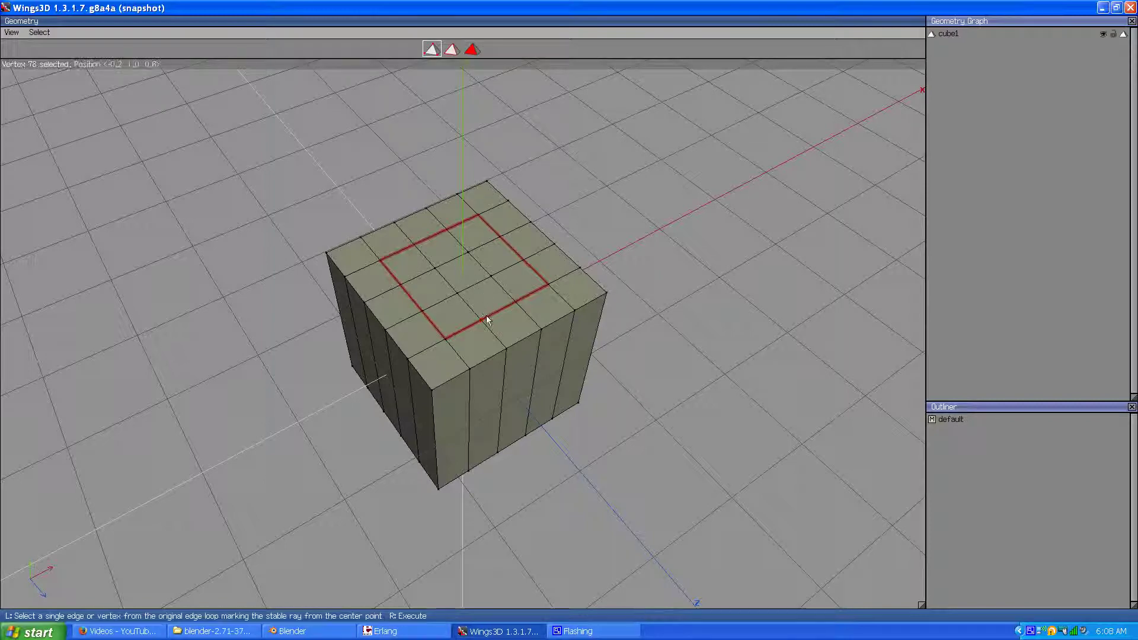
left_click(364, 261)
right_click(439, 261)
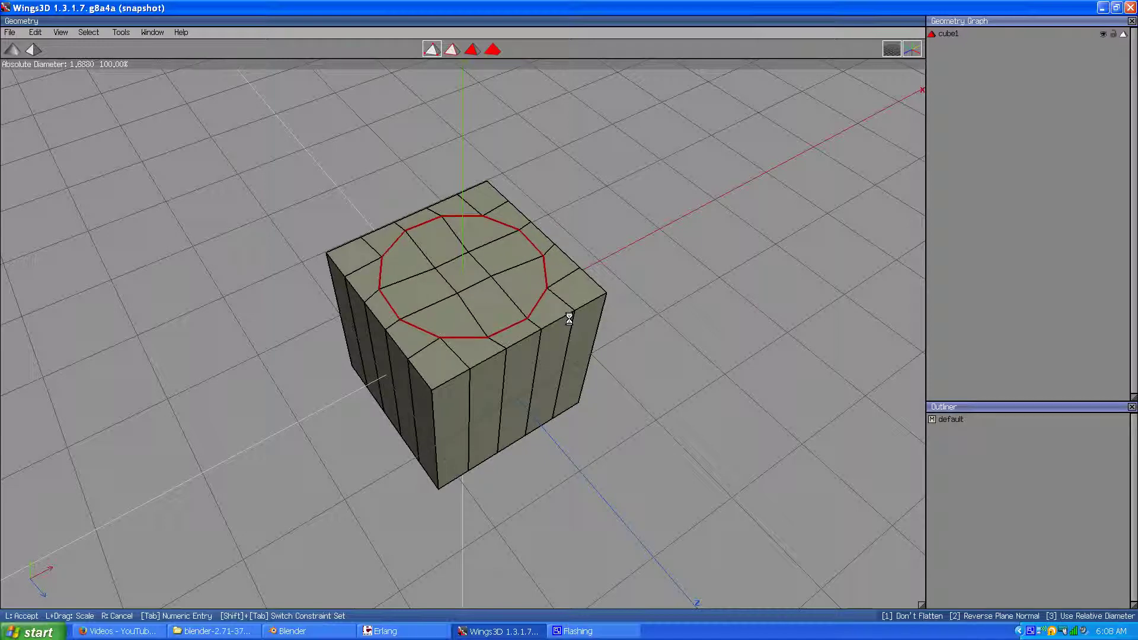
right_click(569, 319)
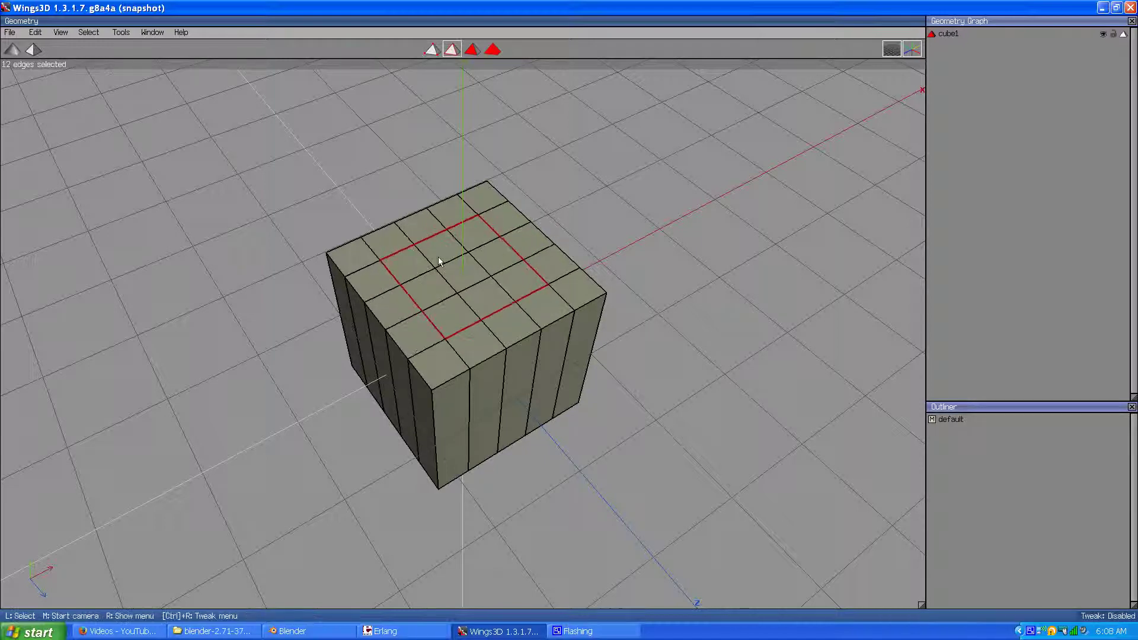
right_click(343, 131)
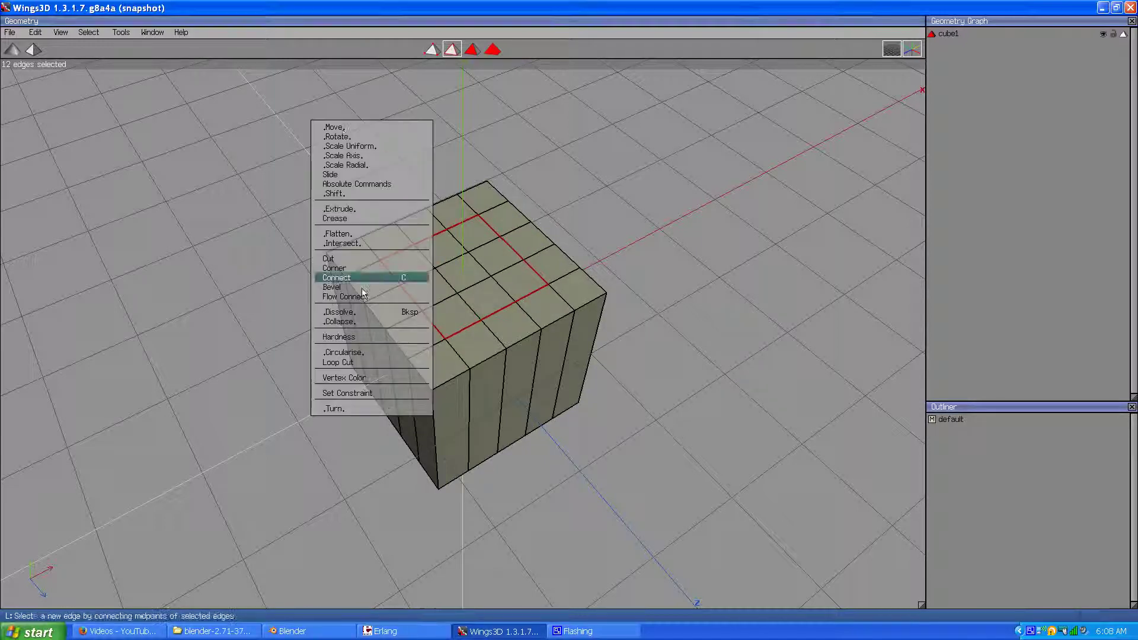
middle_click(347, 349)
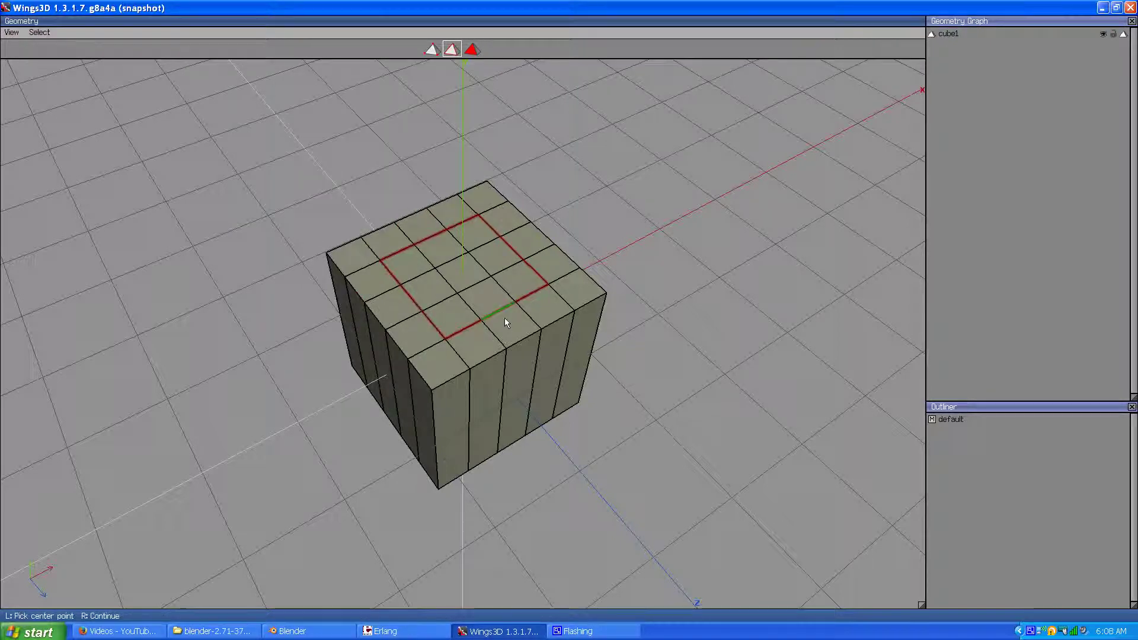
left_click(346, 243)
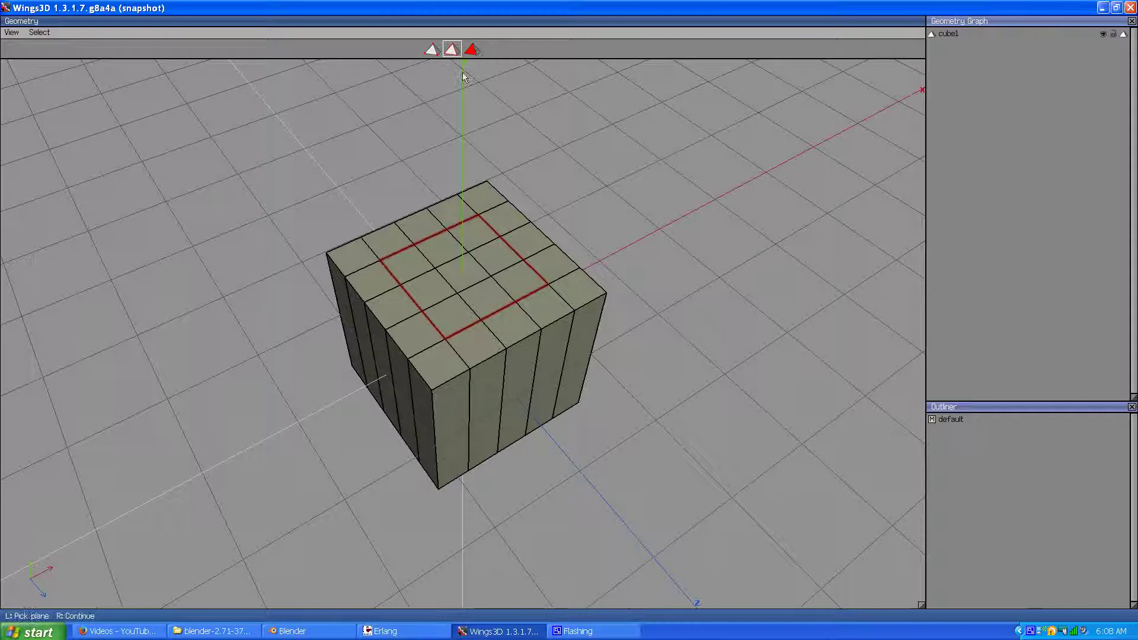
left_click(375, 262)
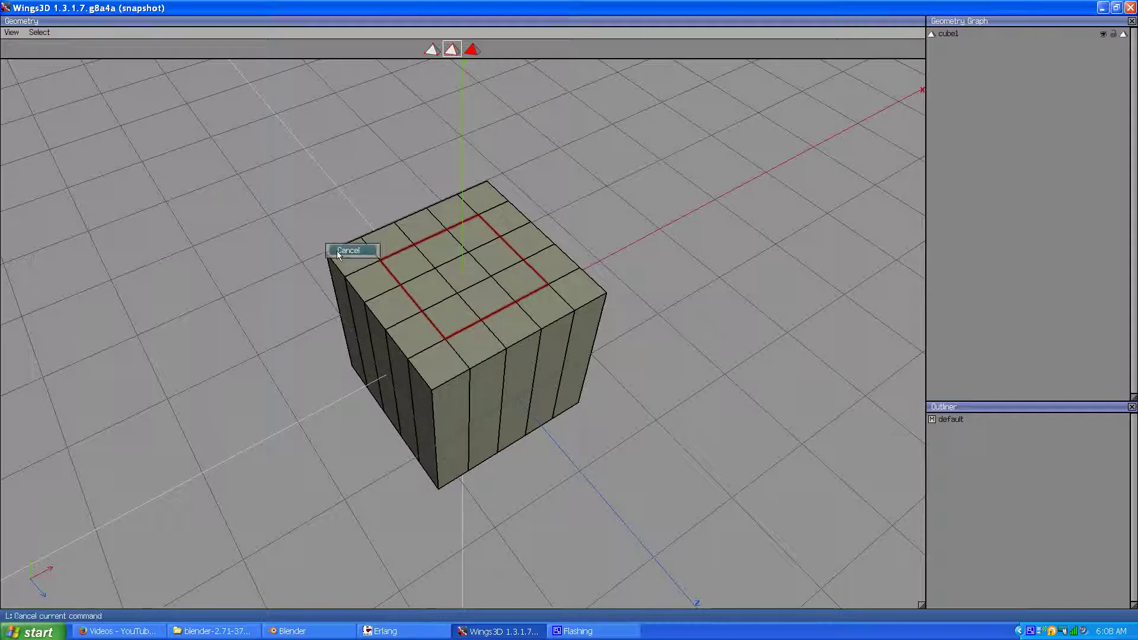
Circularise the square edge loop into a 12-sided circle about 1.47 units across
right_click(354, 138)
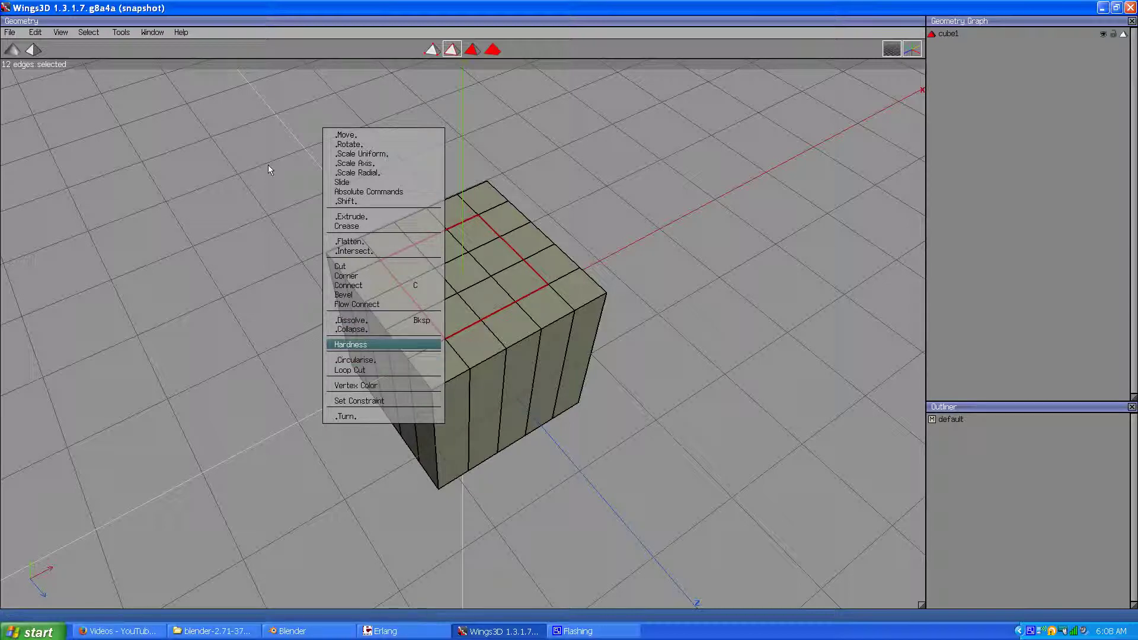
left_click(356, 360)
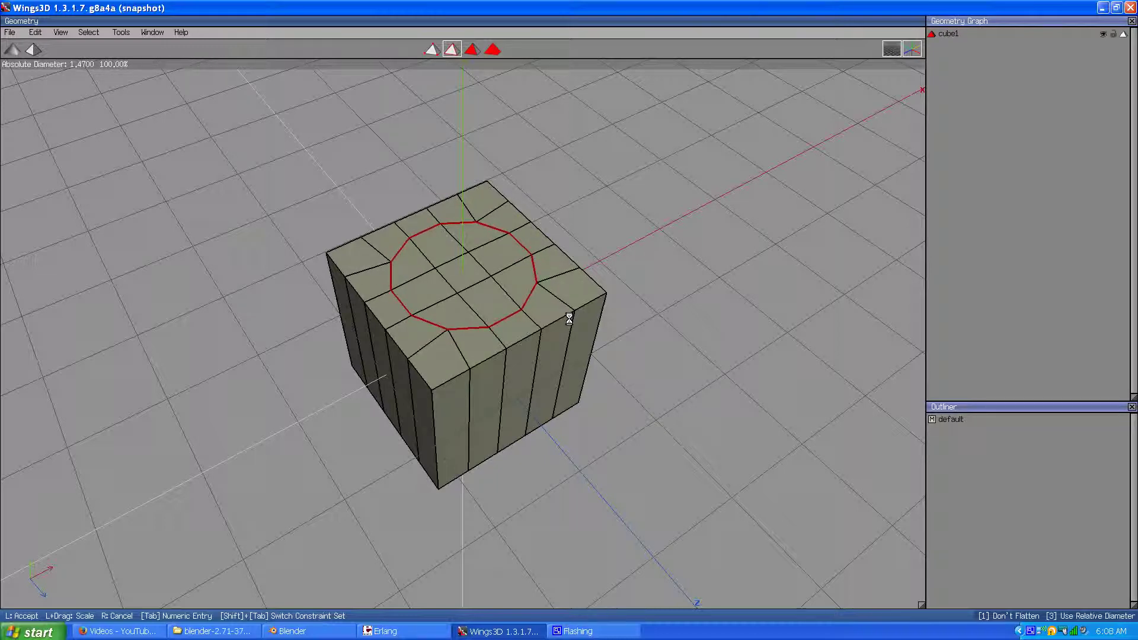
left_click(569, 319)
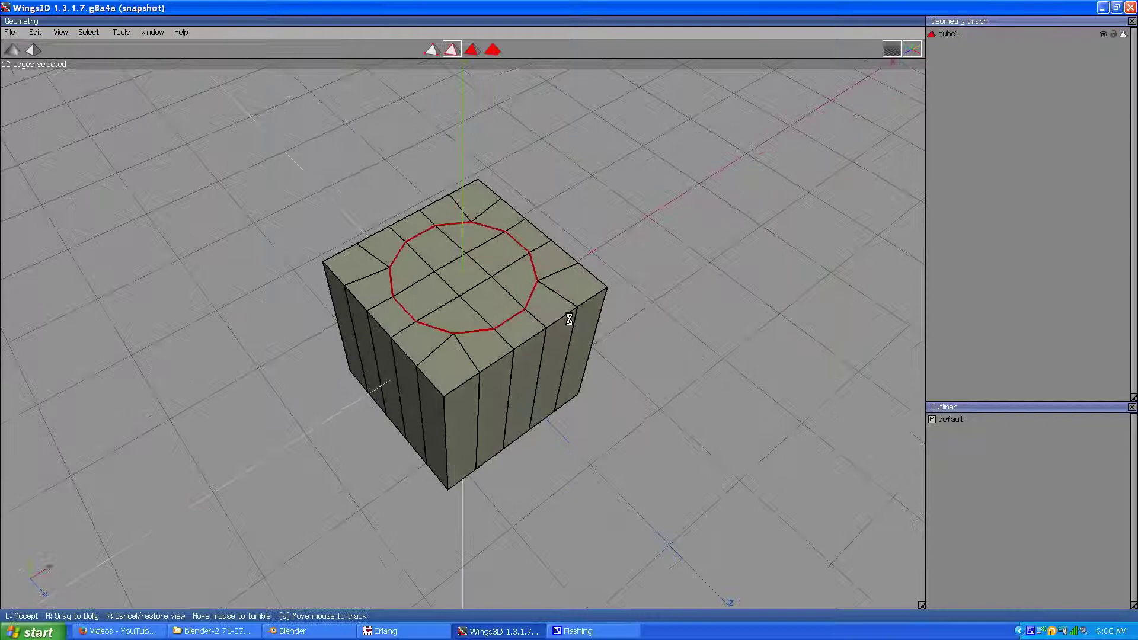
left_click(460, 321)
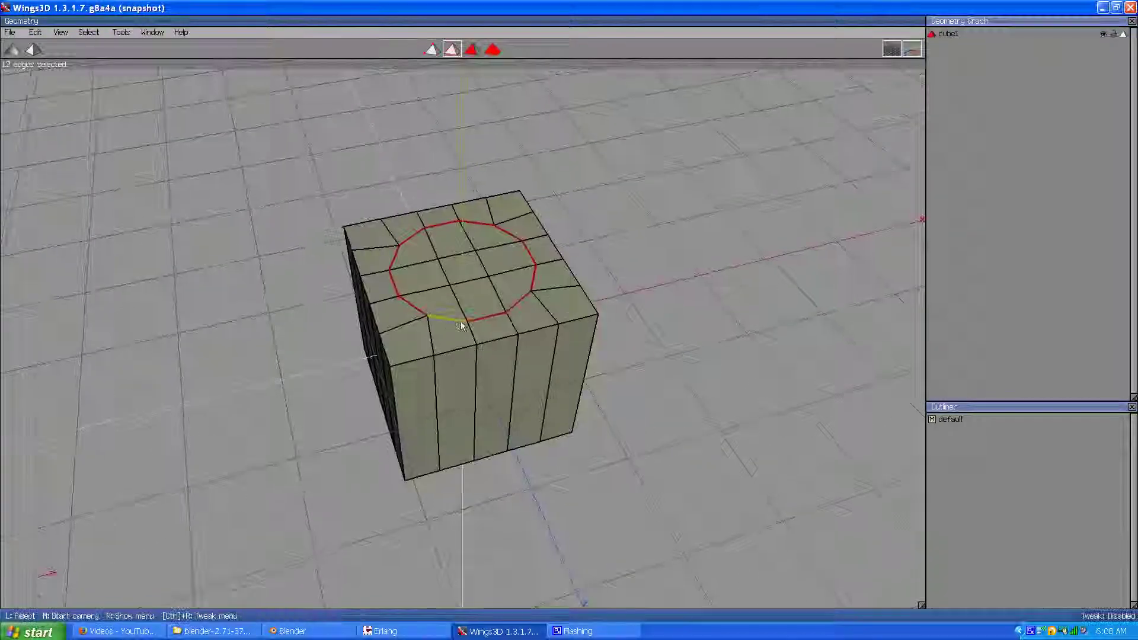
left_click(471, 51)
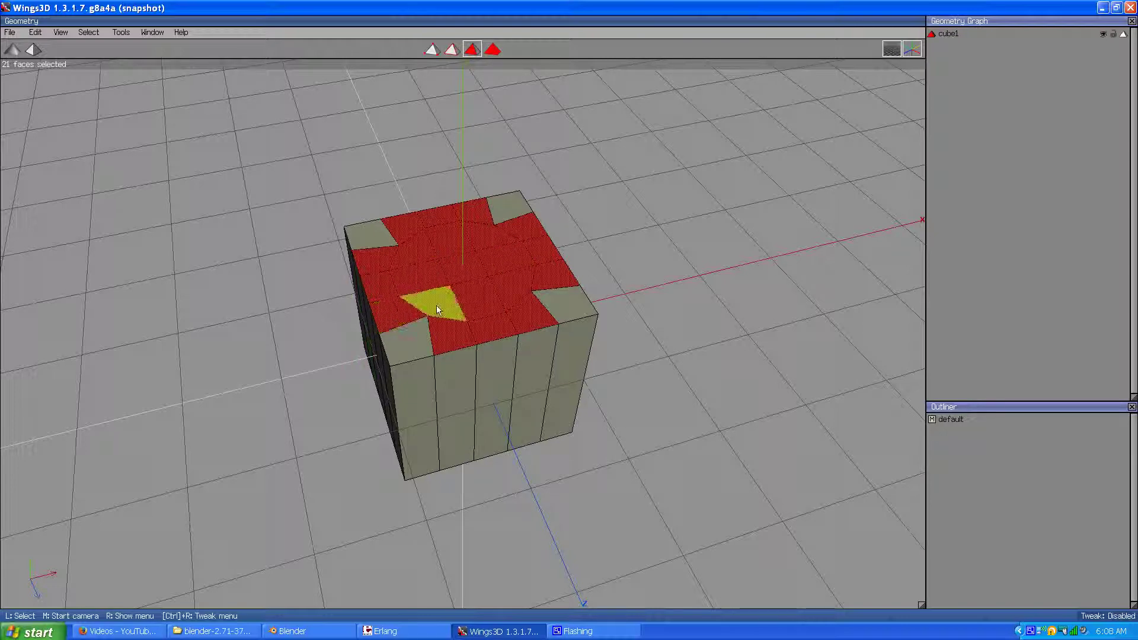
Select the faces inside the circle and dissolve them into one circular face
left_click(271, 311)
left_click(465, 263)
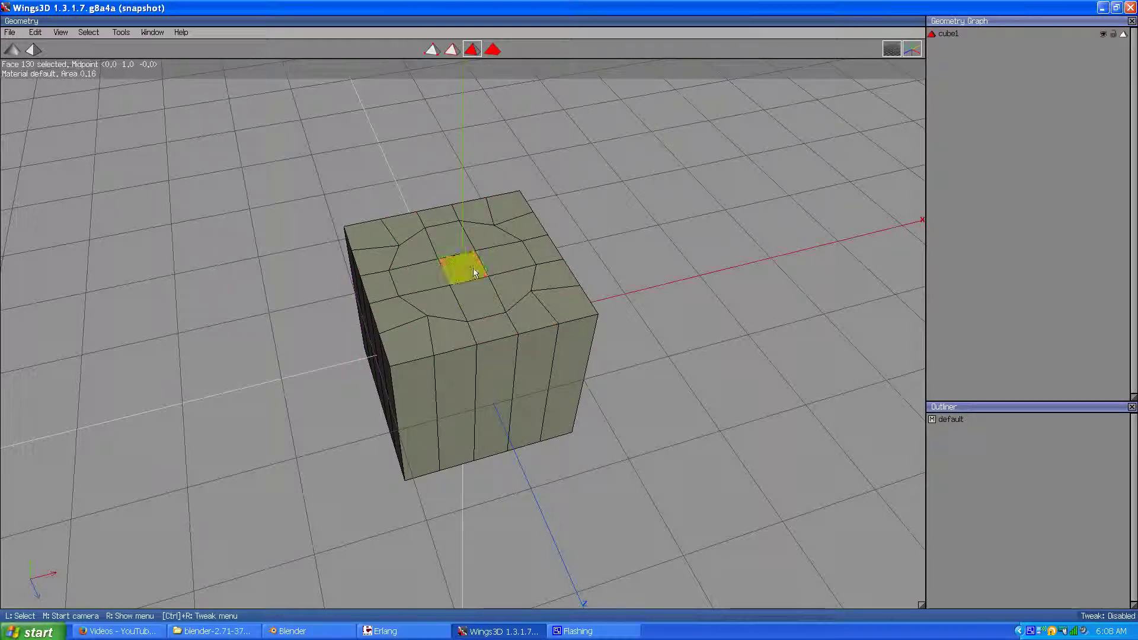
key("plus")
key("BackSpace")
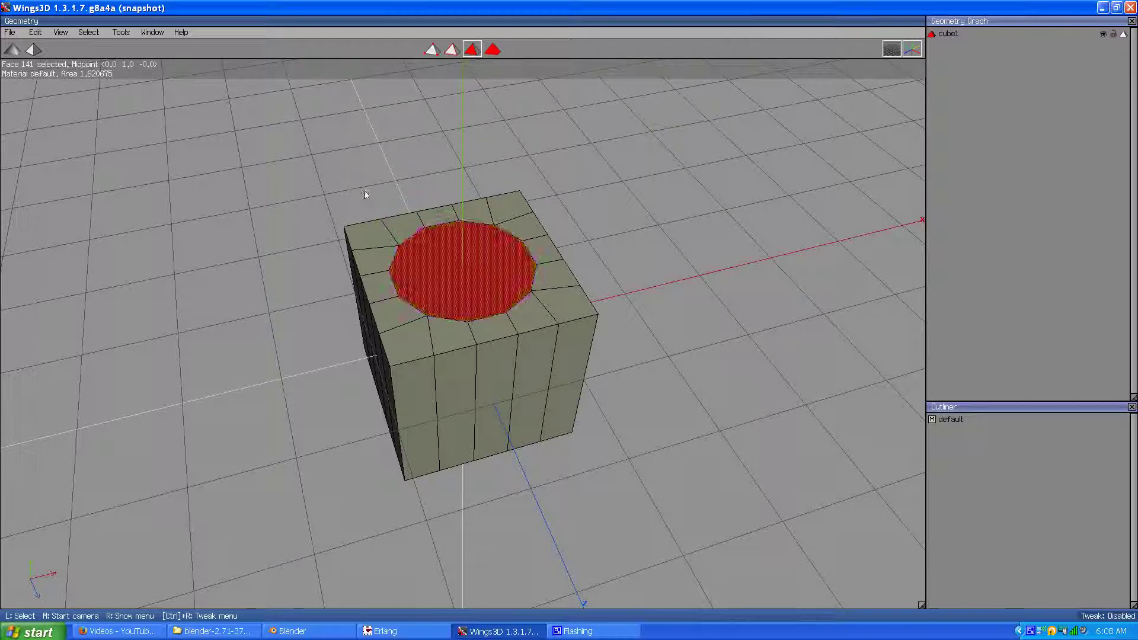
Inset the circular face and collapse it into a centre vertex with 12 radiating faces
right_click(363, 193)
left_click(355, 317)
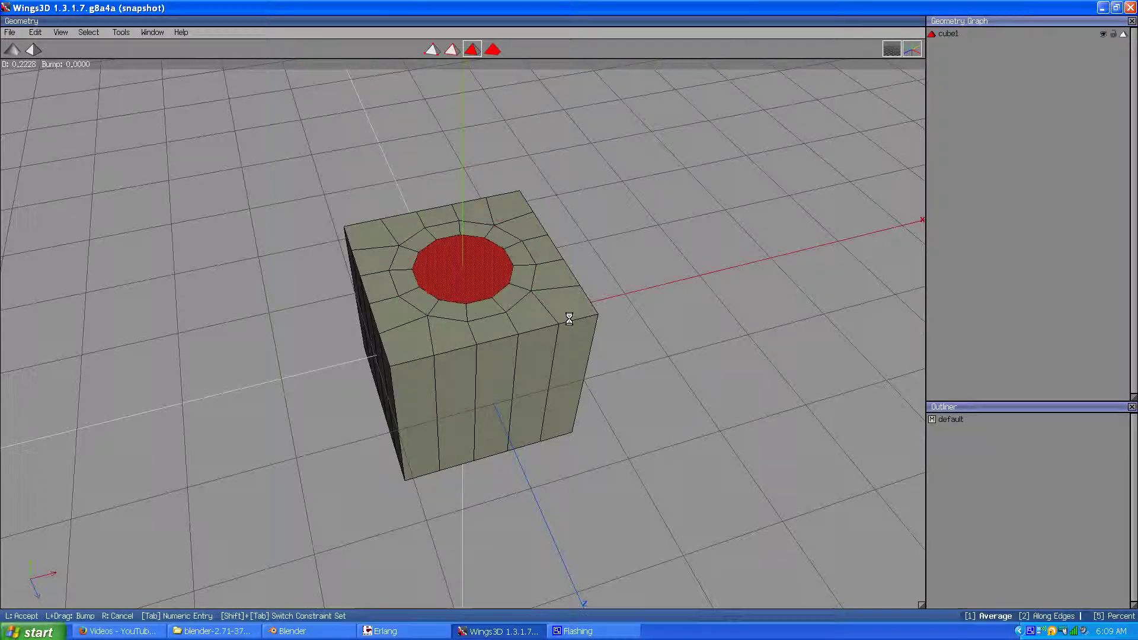
left_click(319, 181)
right_click(319, 178)
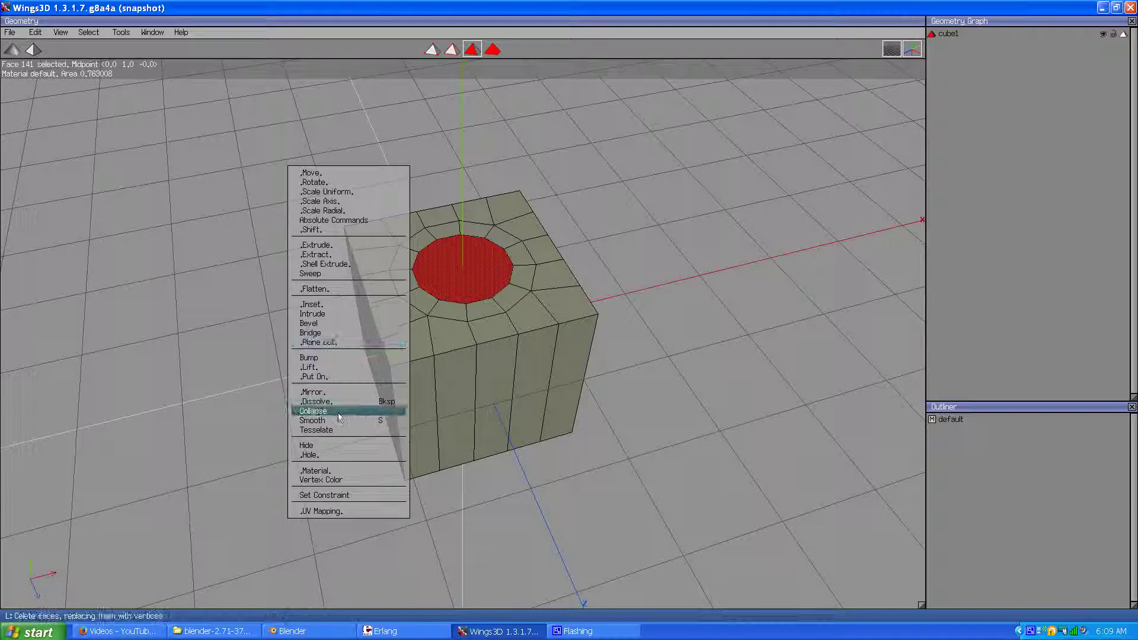
left_click(367, 394)
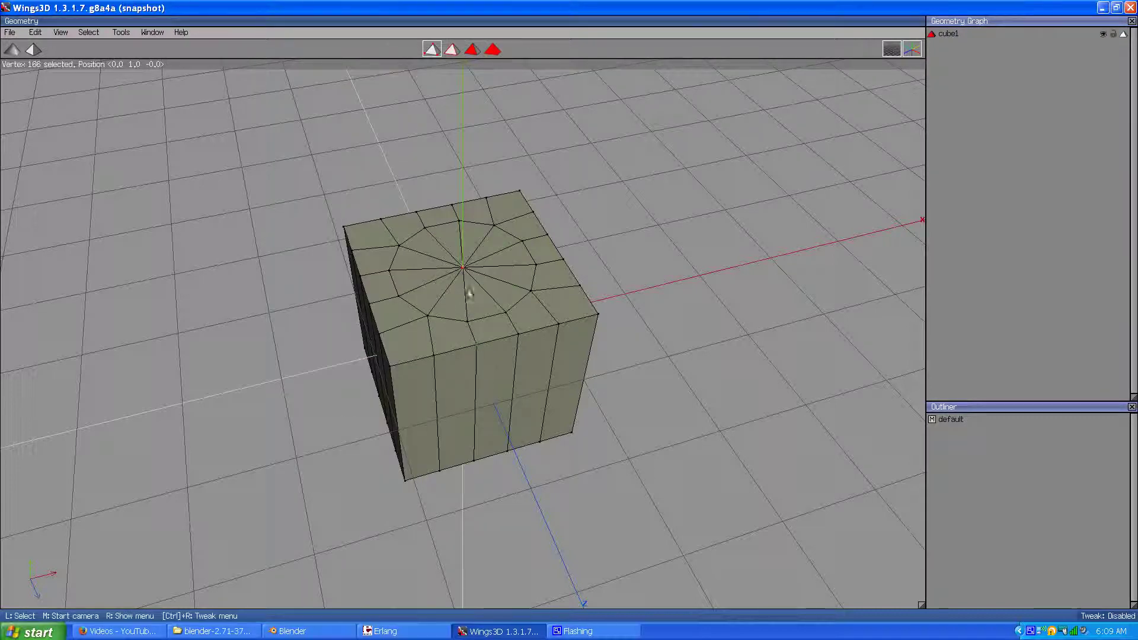
Clear the edge selection and select the fan's centre vertex in vertex mode
left_click(452, 51)
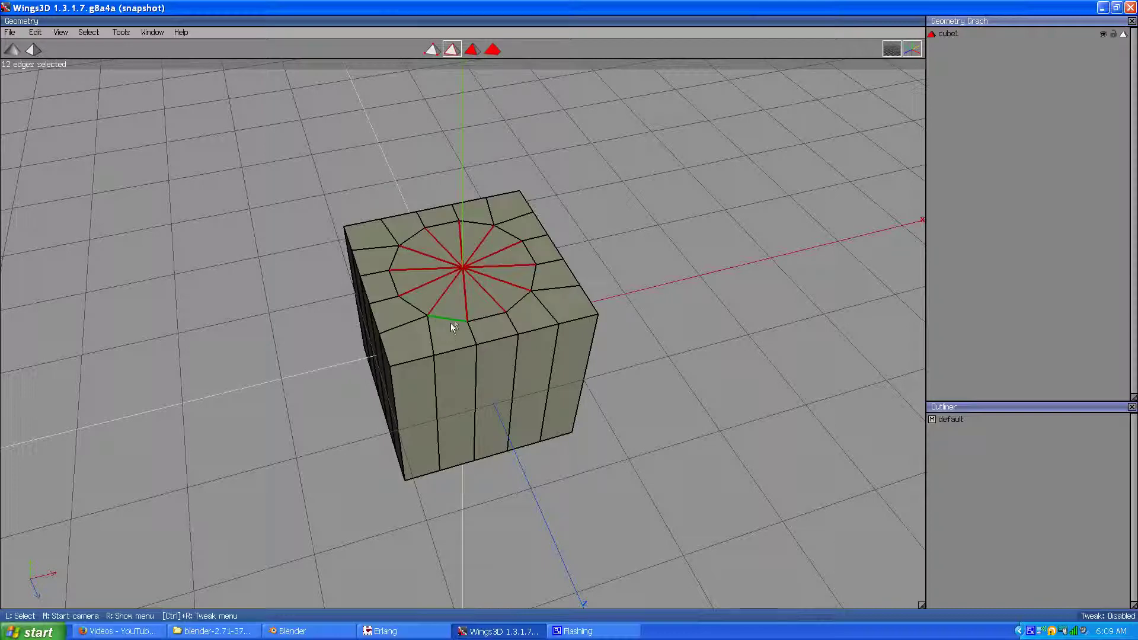
key("space")
left_click(432, 49)
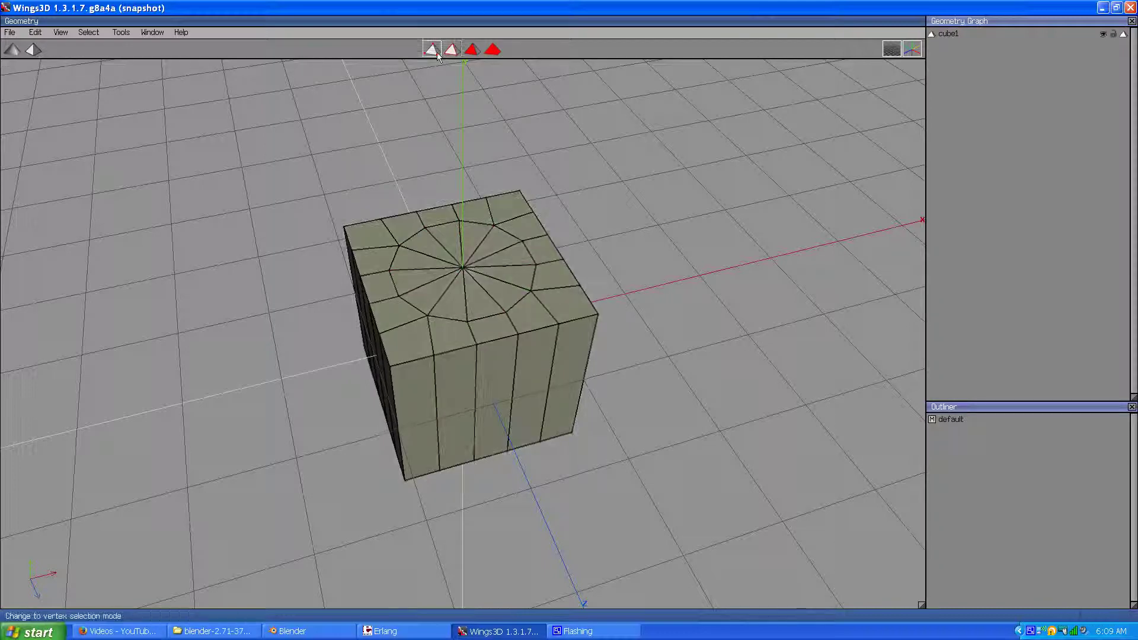
left_click(480, 265)
Circularise the 12-edge loop around the centre vertex, lining its points up with the chosen radial ray
key("f")
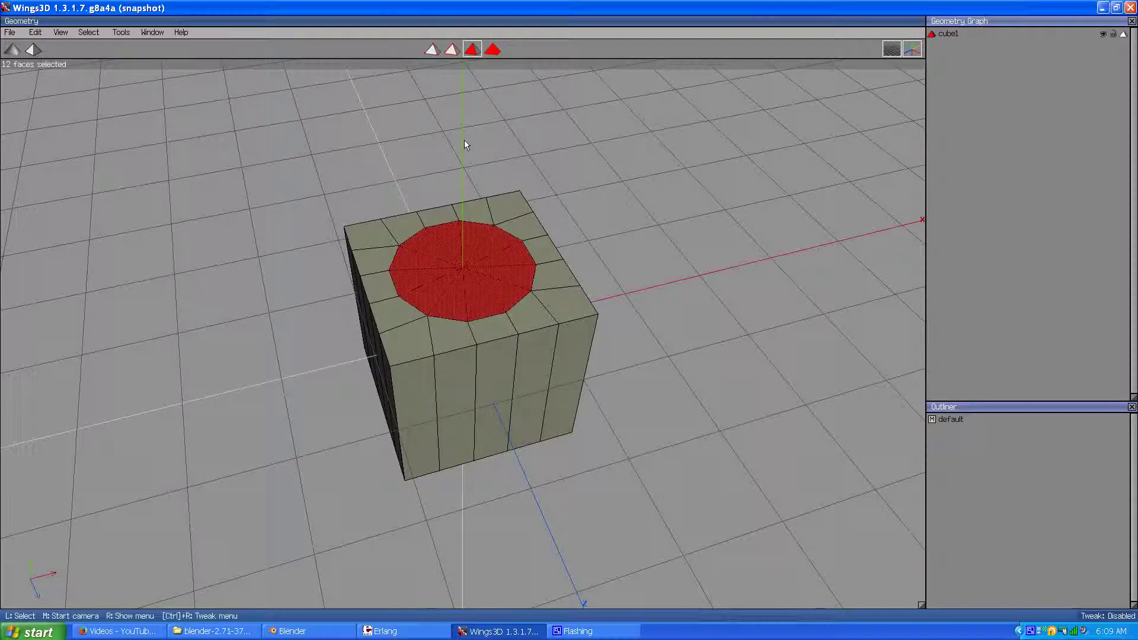
key("e")
right_click(362, 134)
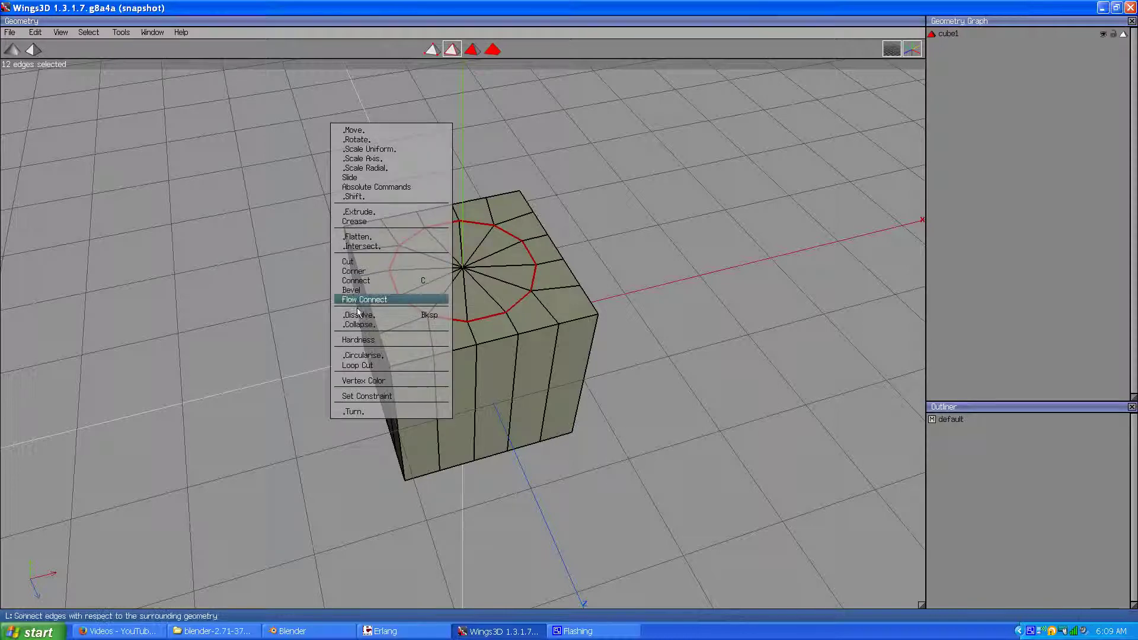
left_click(350, 355)
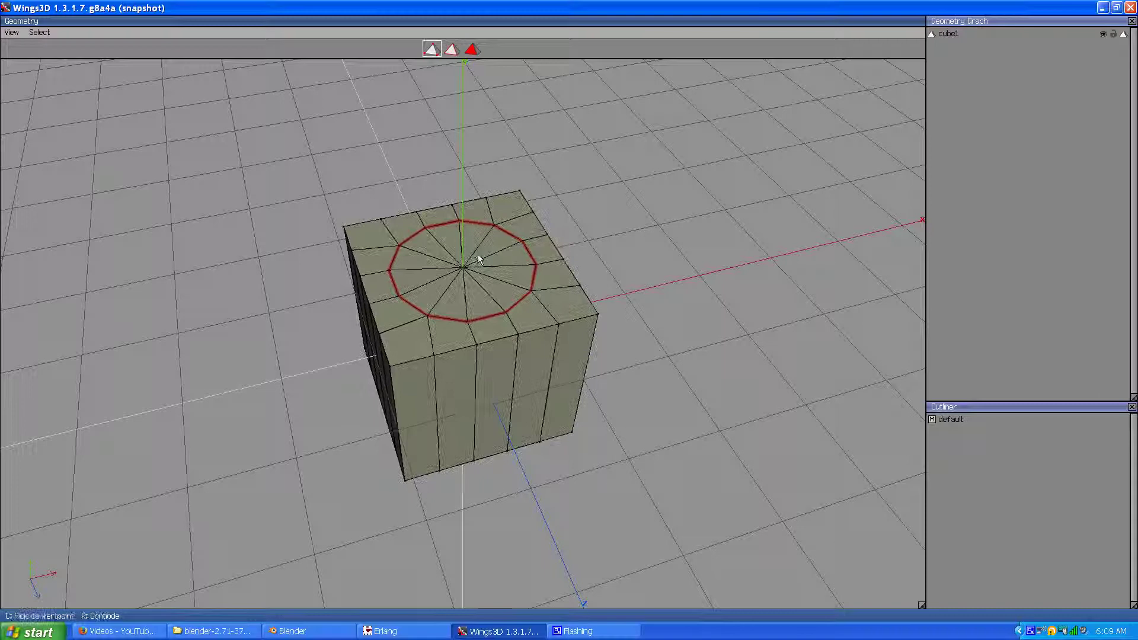
left_click(462, 268)
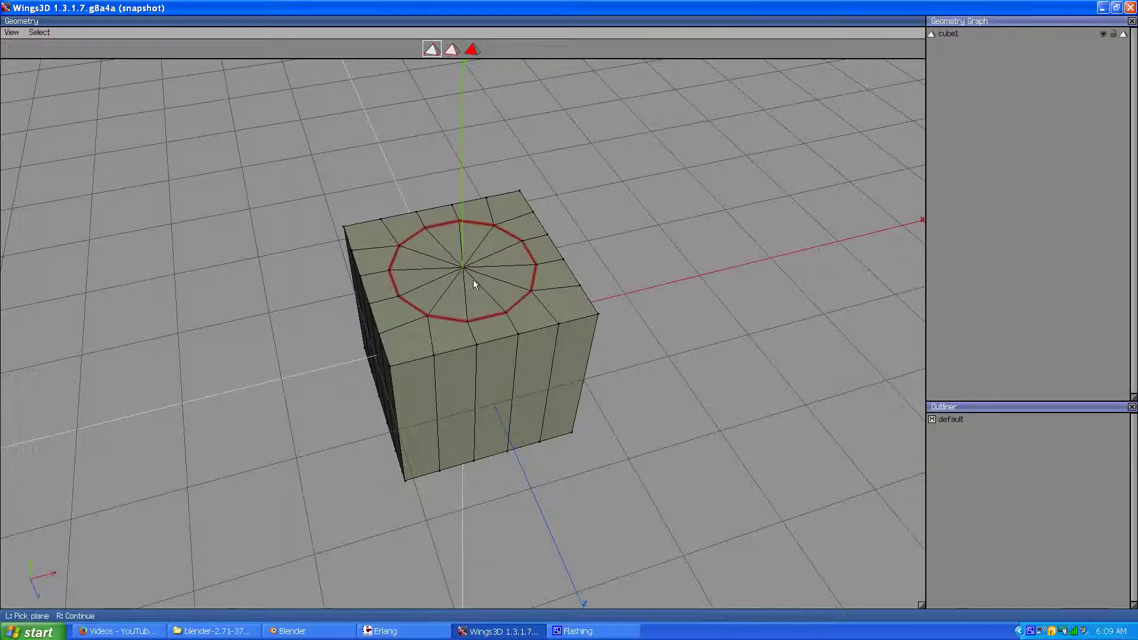
left_click(462, 267)
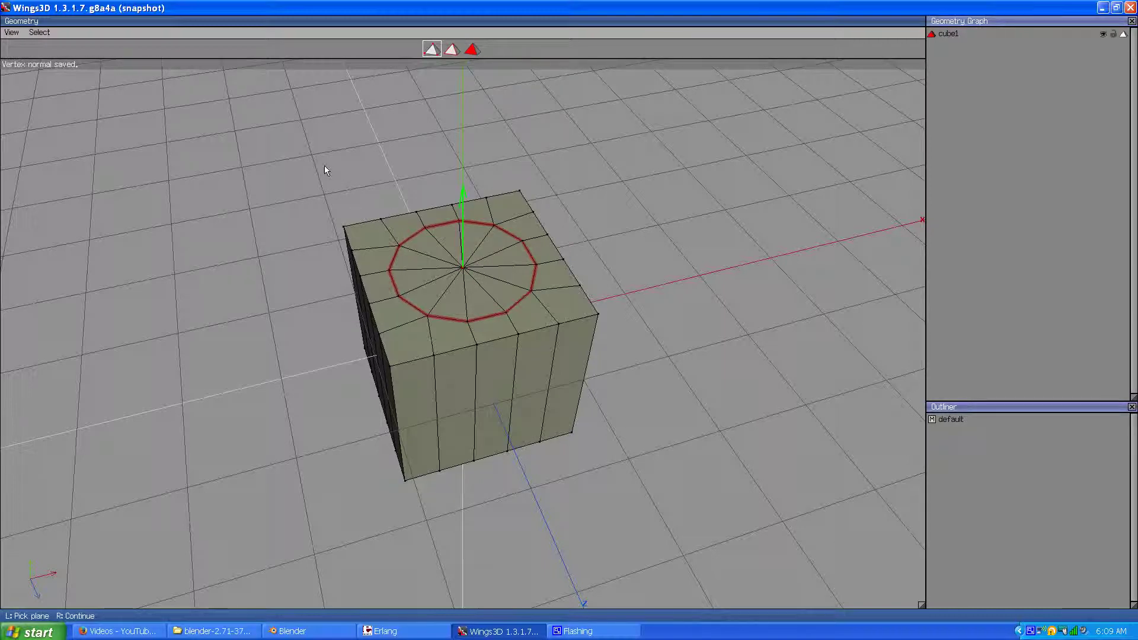
right_click(325, 171)
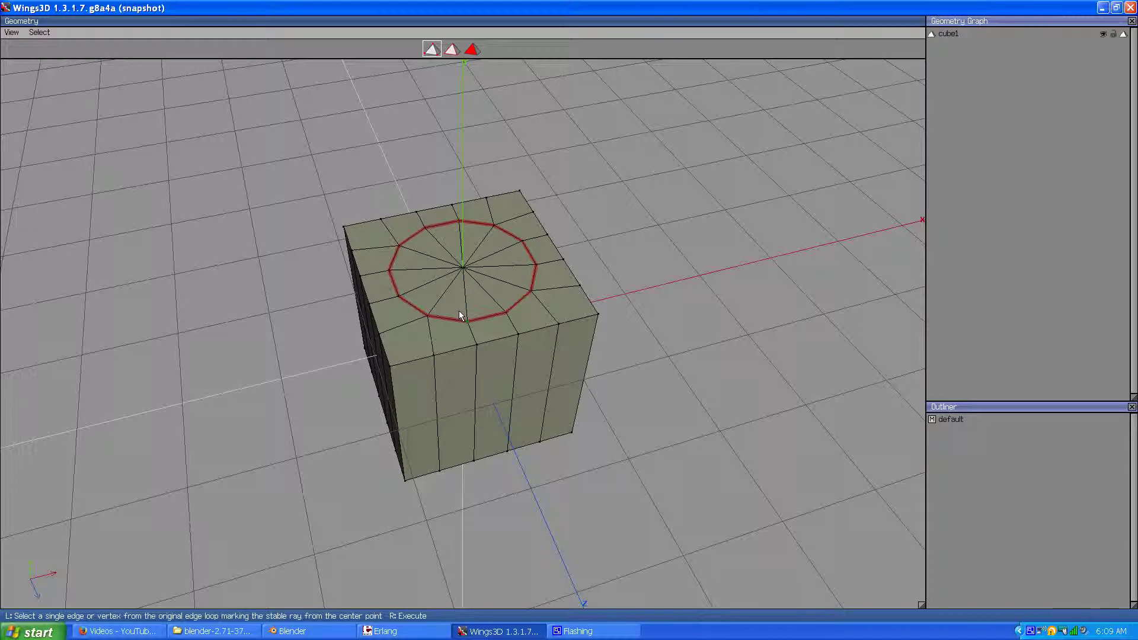
left_click(467, 327)
right_click(359, 257)
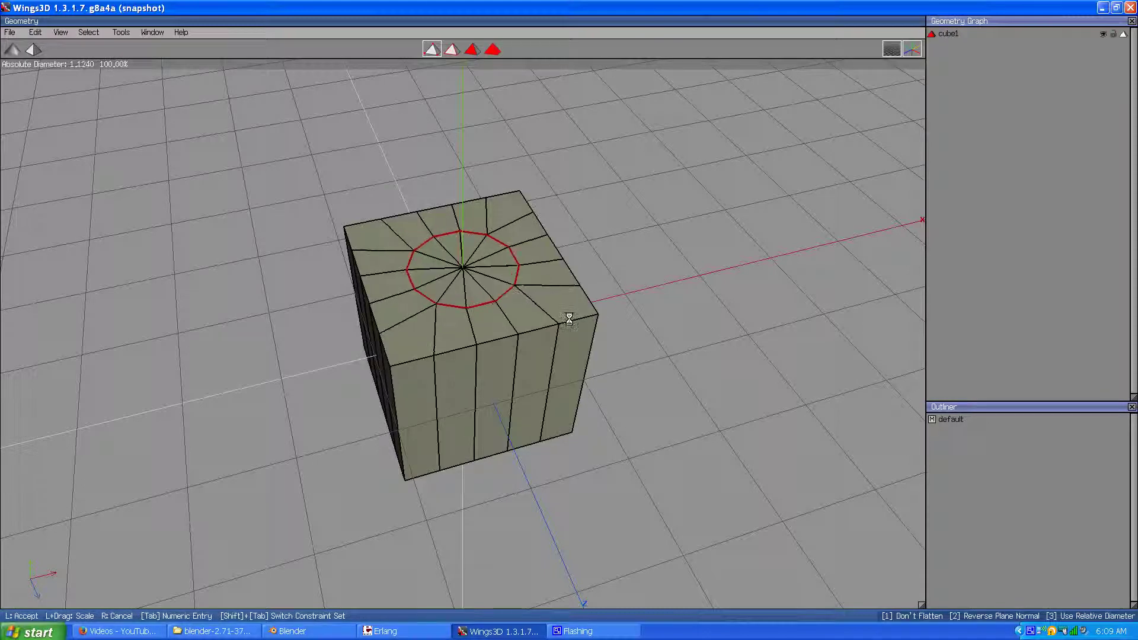
left_click(569, 319)
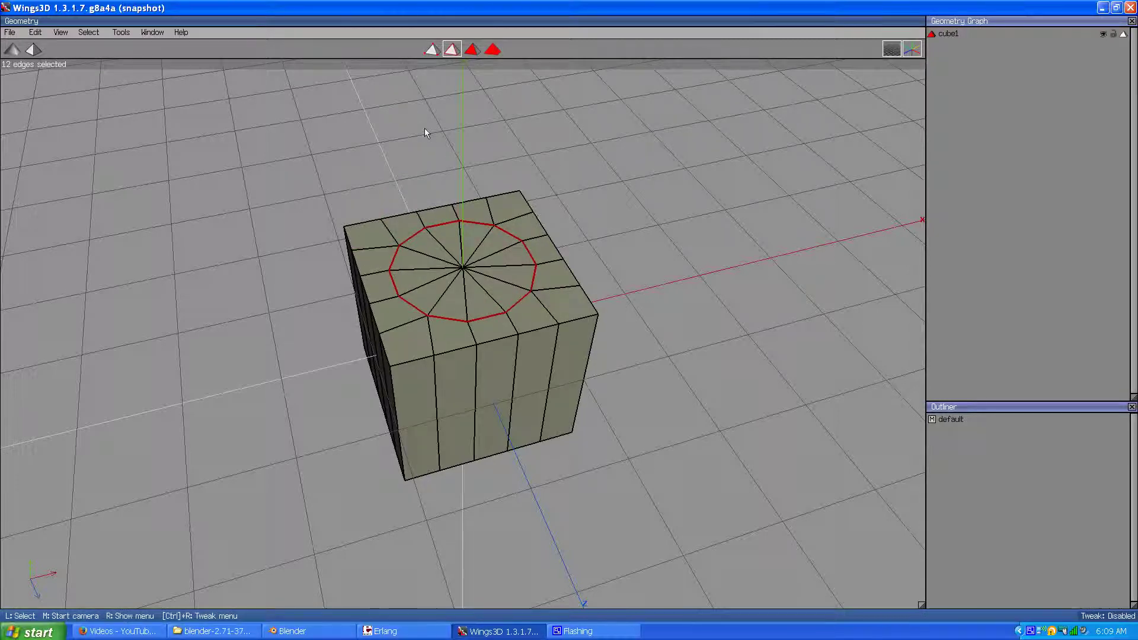
Start rotating the top loop to a target, with the centre vertex as pivot
right_click(354, 106)
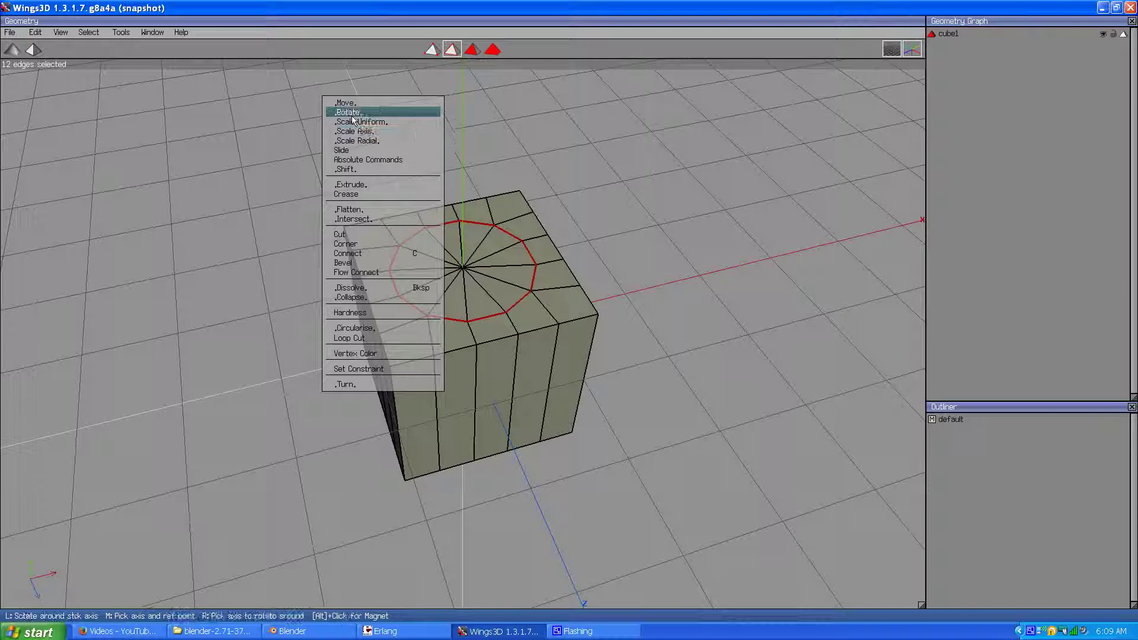
left_click(347, 113)
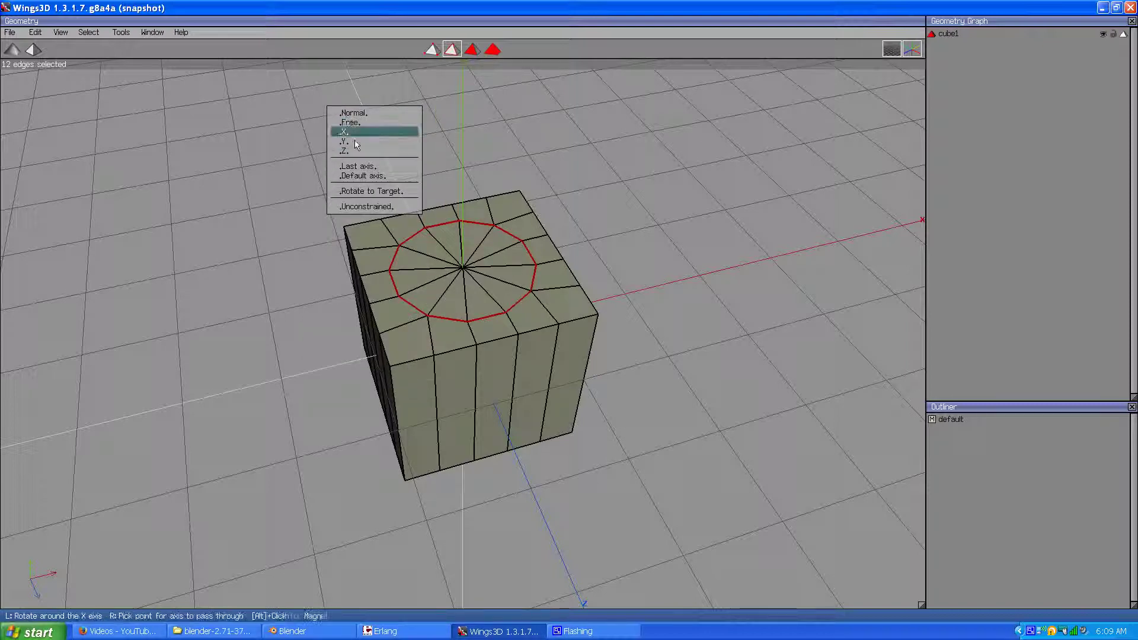
left_click(369, 192)
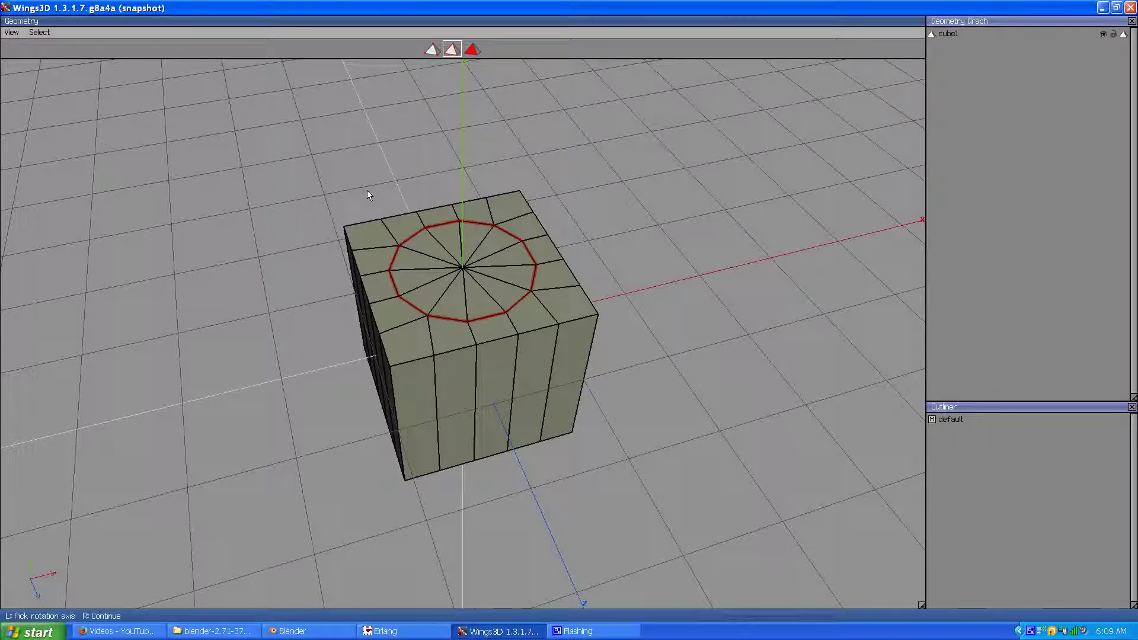
left_click(432, 49)
left_click(480, 272)
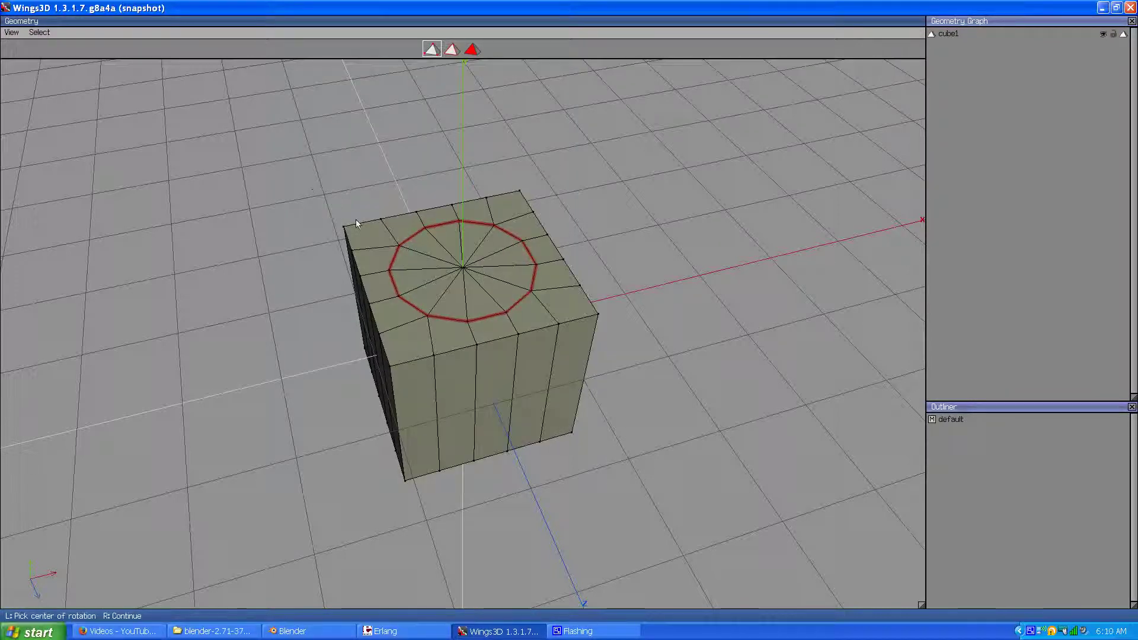
left_click(420, 240)
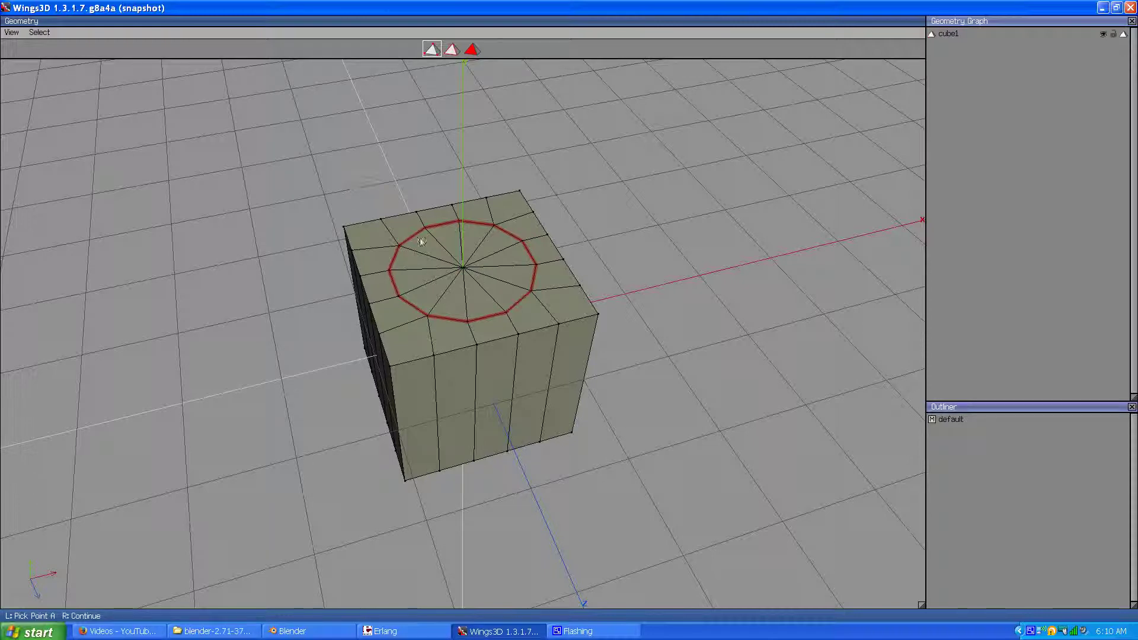
Pick the loop reference vertex and point A, flip the angle with 1, and accept
left_click(465, 317)
left_click(477, 345)
right_click(570, 318)
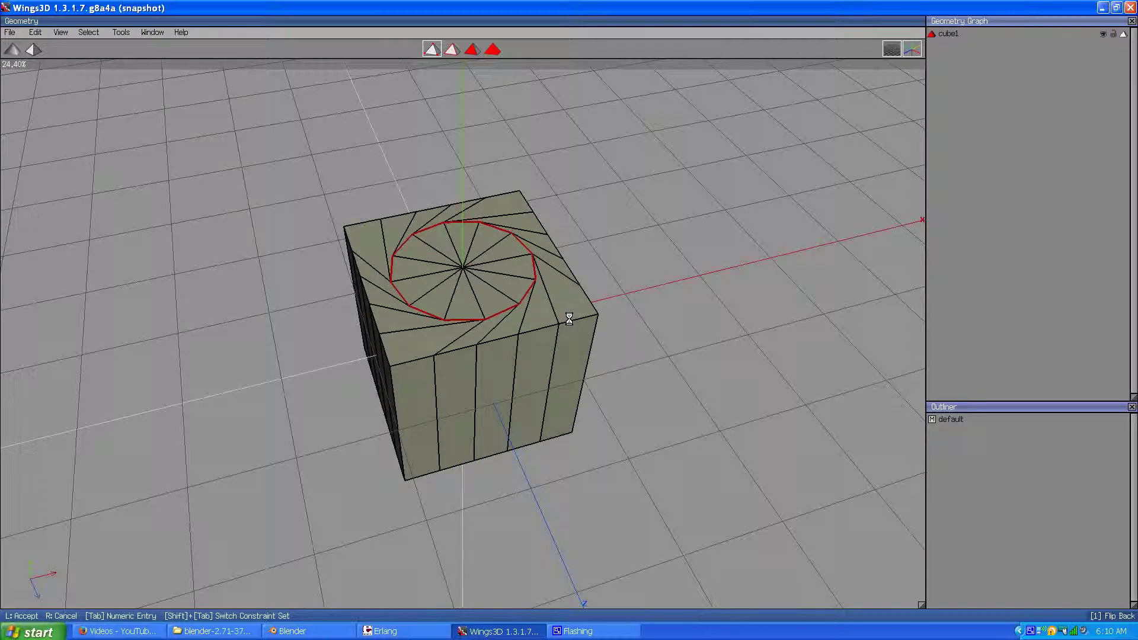
key("1")
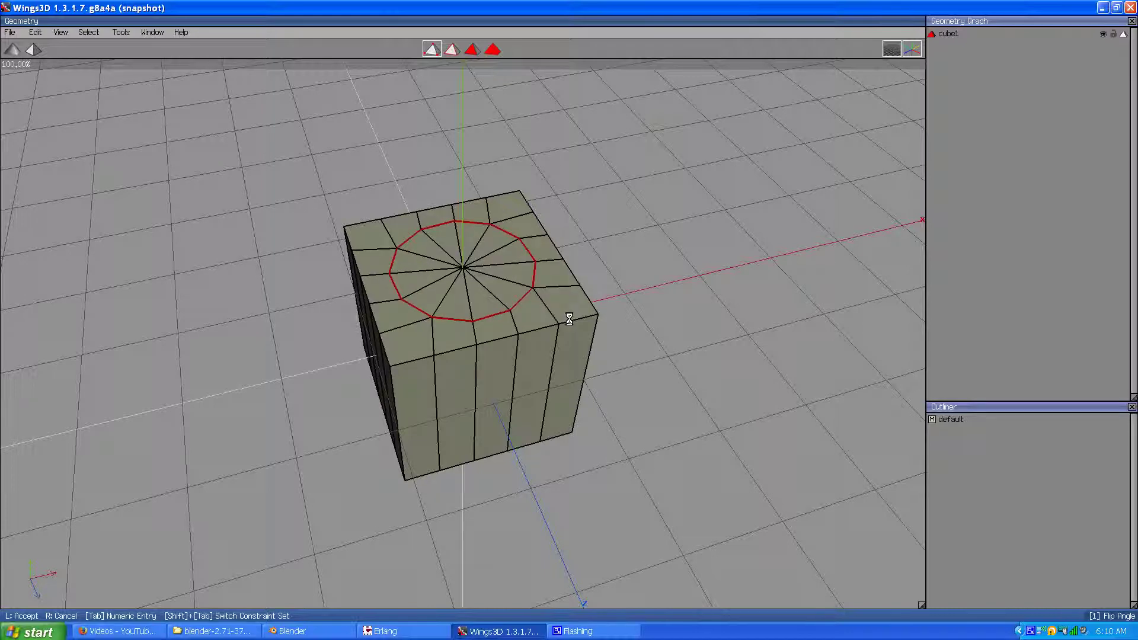
left_click(569, 319)
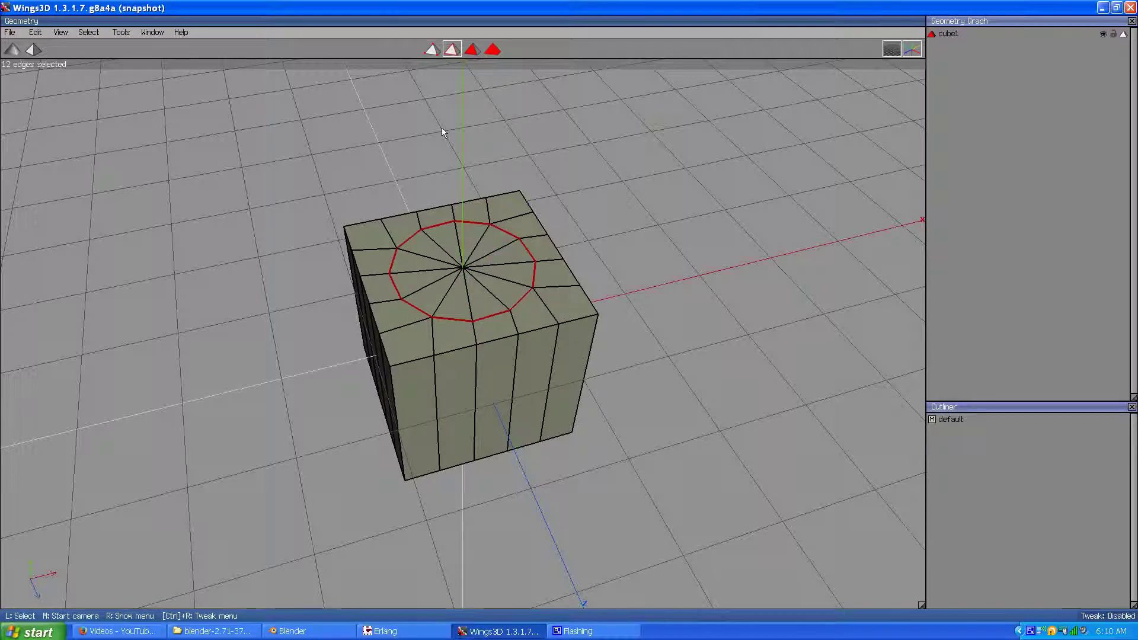
Switch to vertex mode and clear the selection on the cube
key("v")
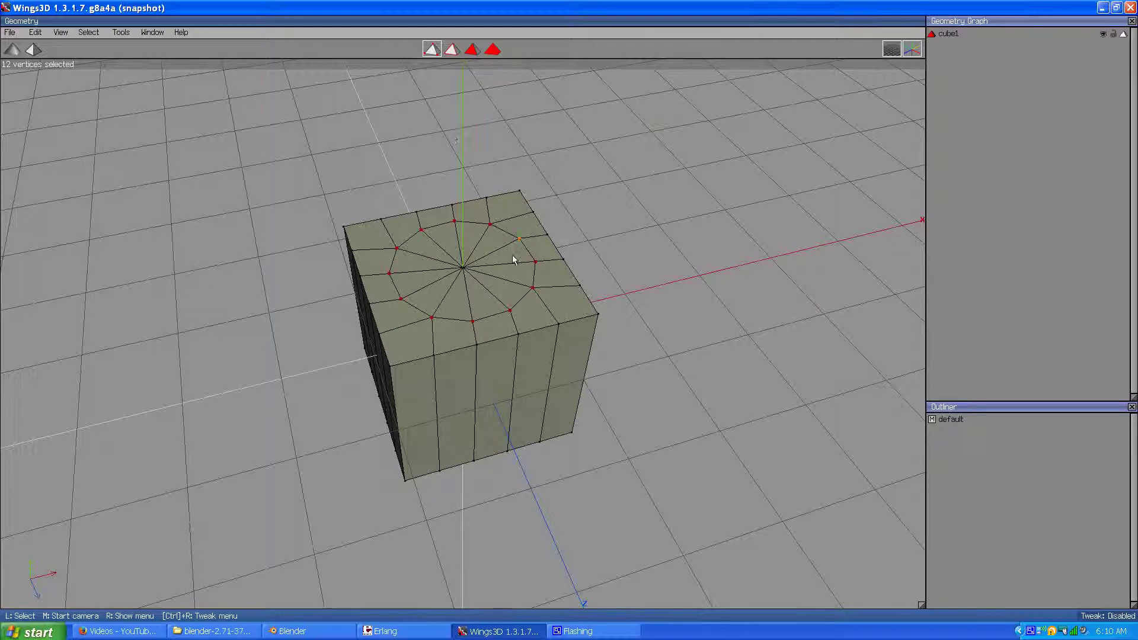
scroll(464, 271, "down", 2)
scroll(465, 268, "up", 4)
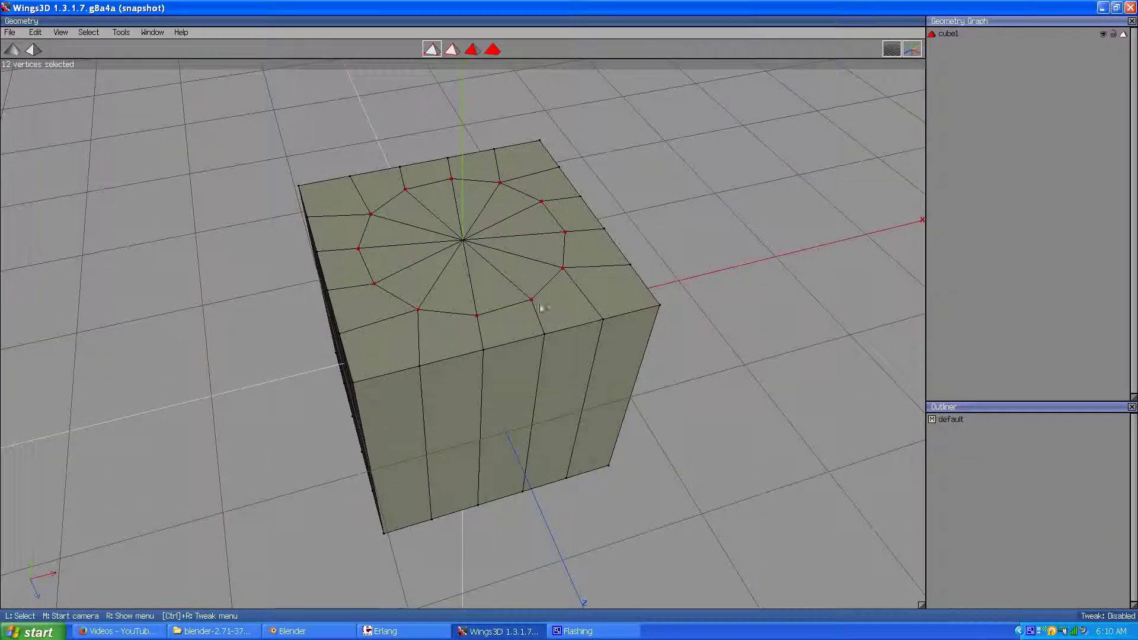
middle_click(418, 278)
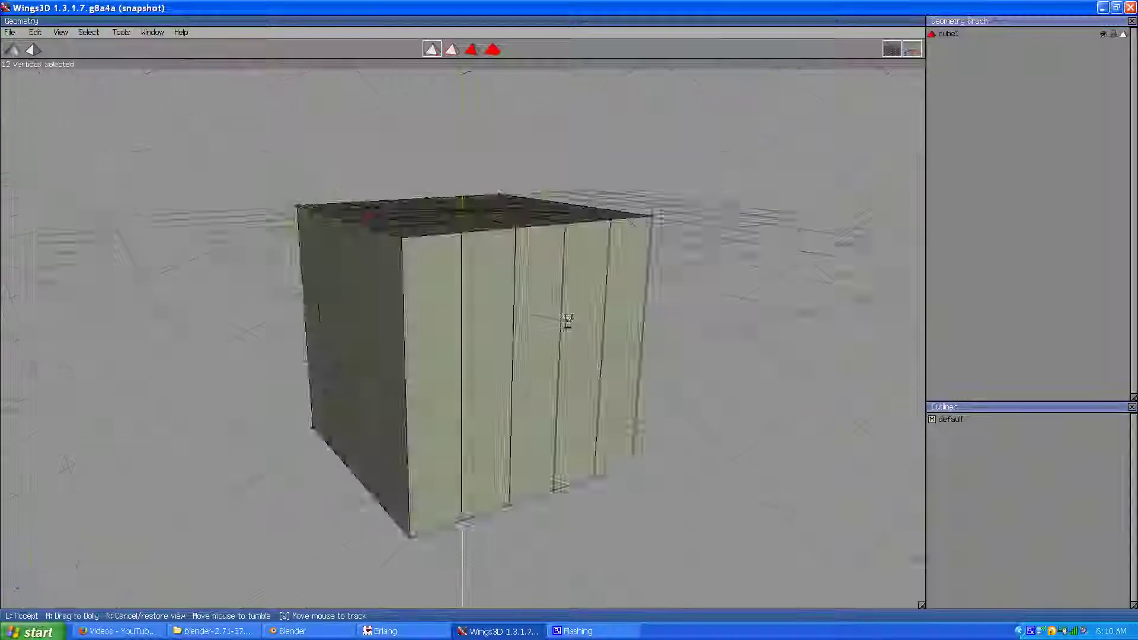
left_click(472, 252)
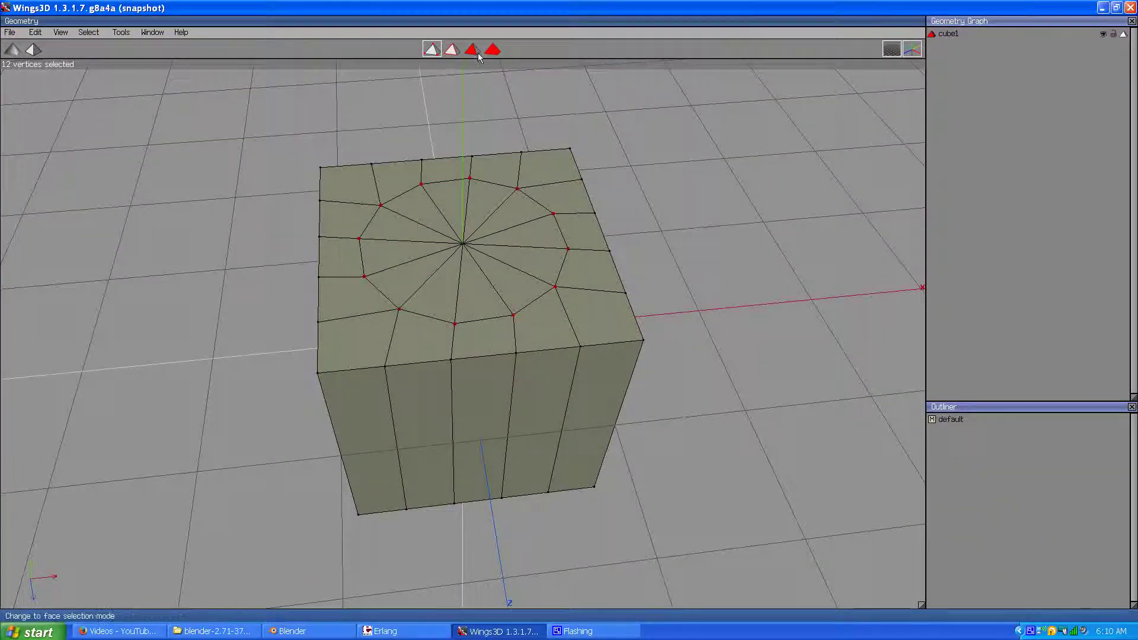
key("space")
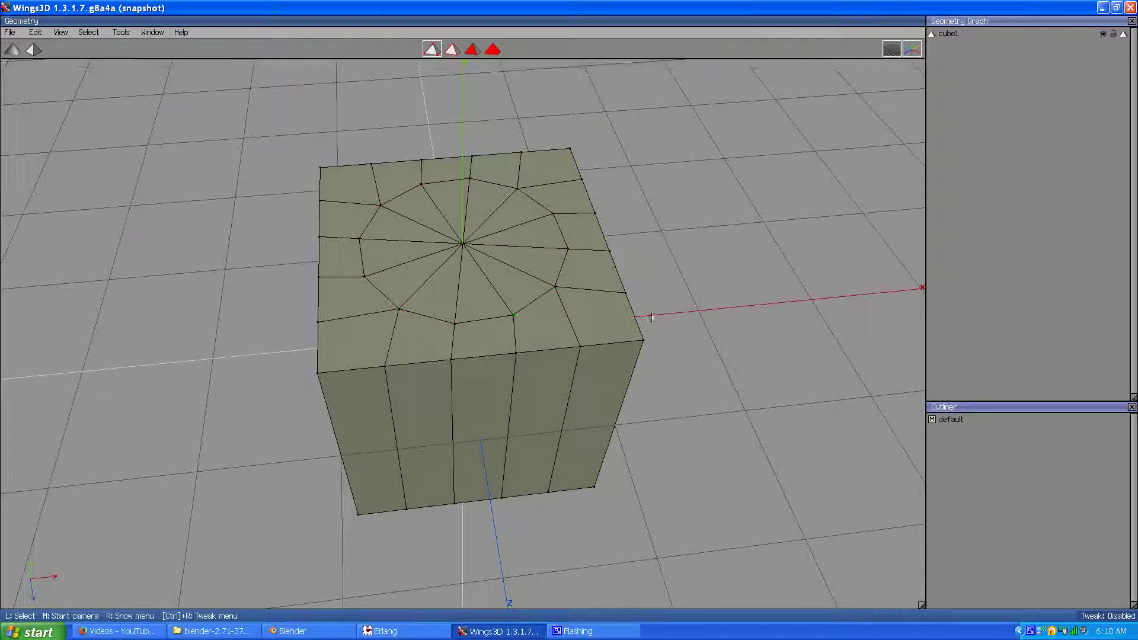
Orbit to an elevated view to inspect the finished 12-spoke top fan
middle_click(605, 313)
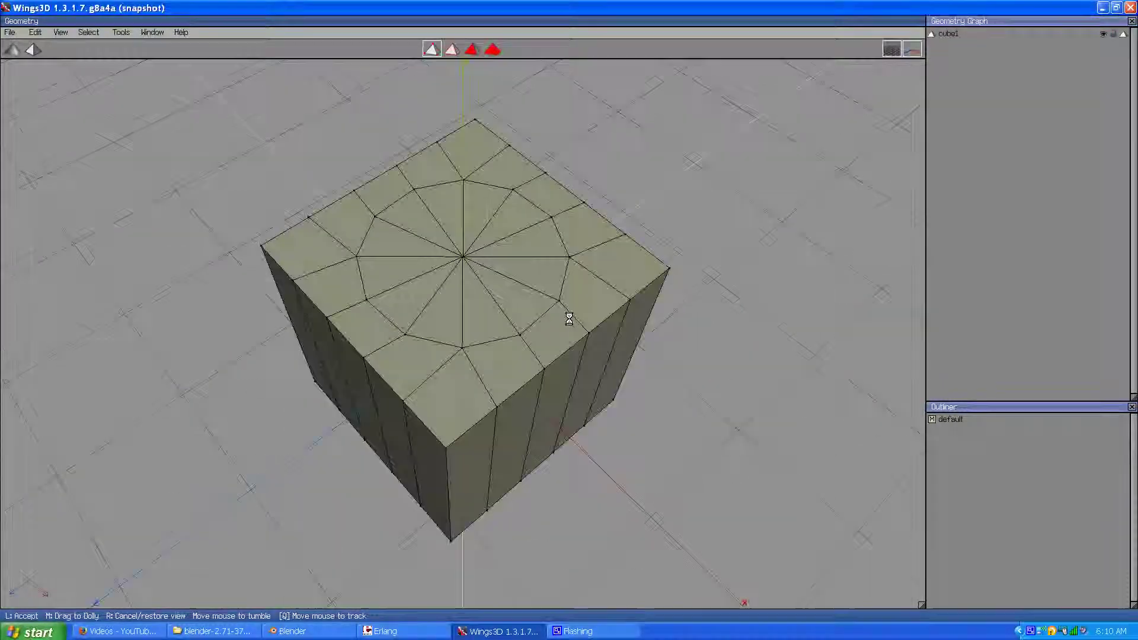
scroll(409, 267, "down", 4)
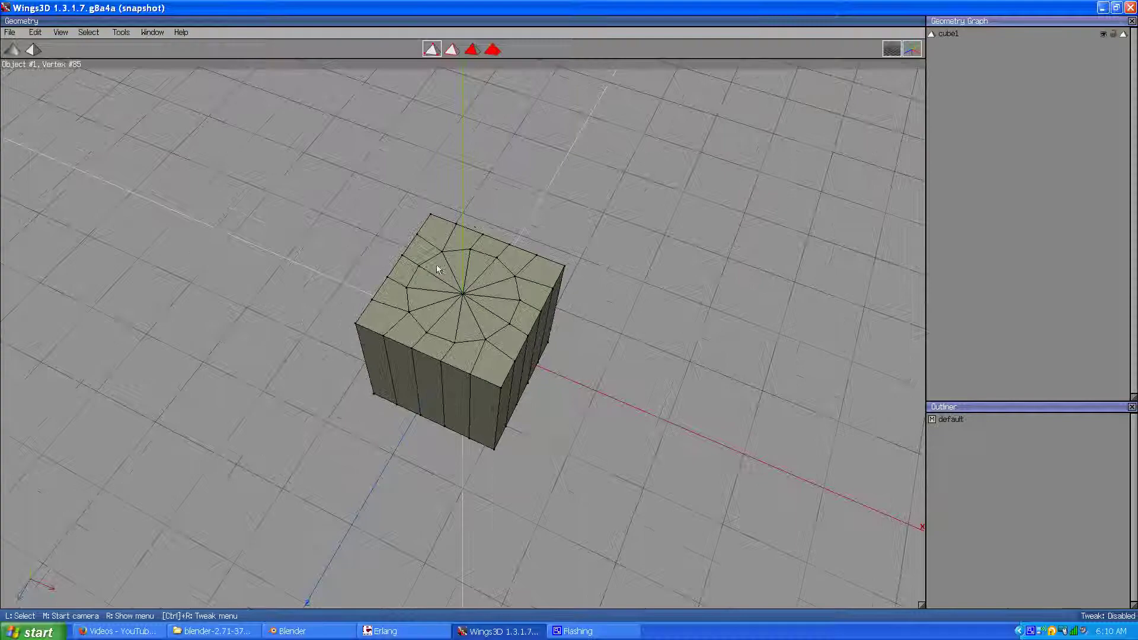
right_click(321, 80)
middle_click(380, 370)
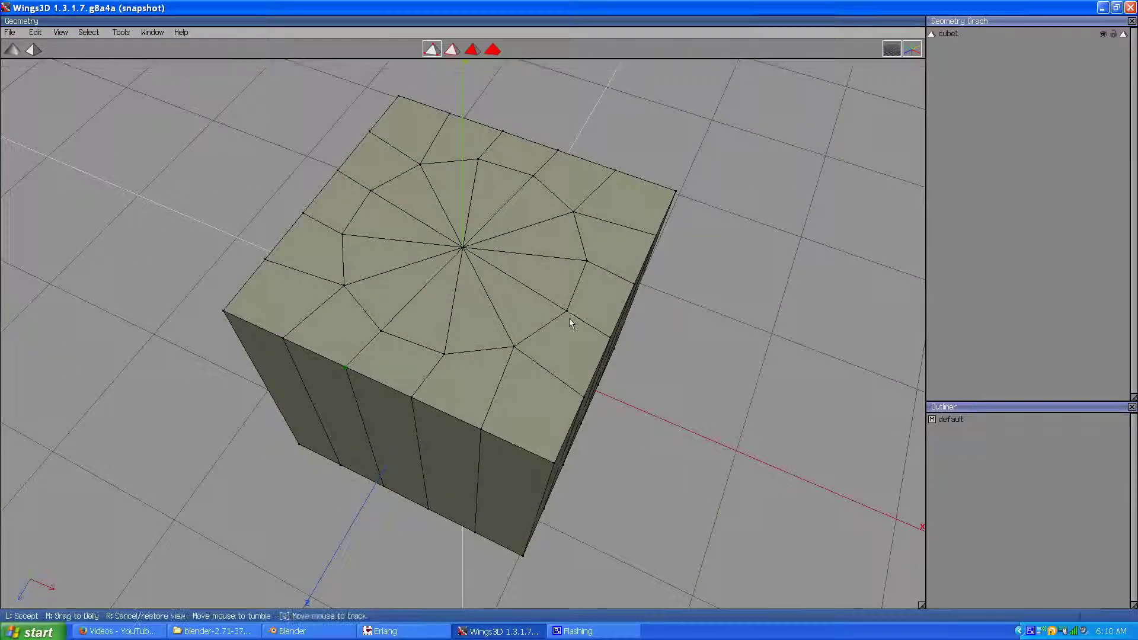
scroll(569, 319, "down", 3)
scroll(569, 319, "up", 2)
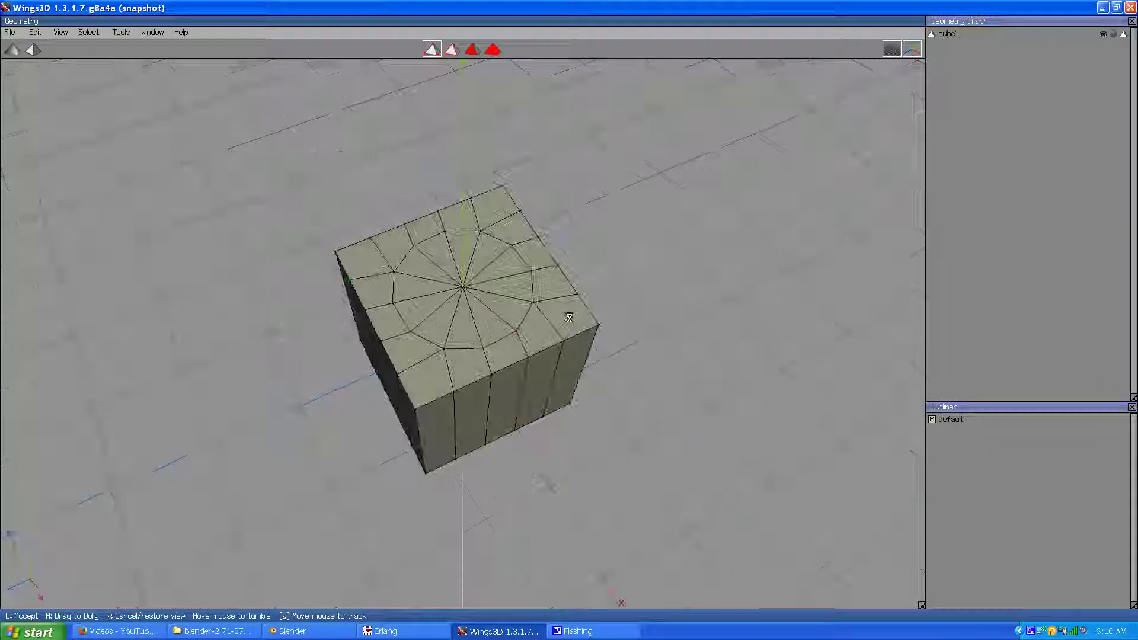
left_click(288, 243)
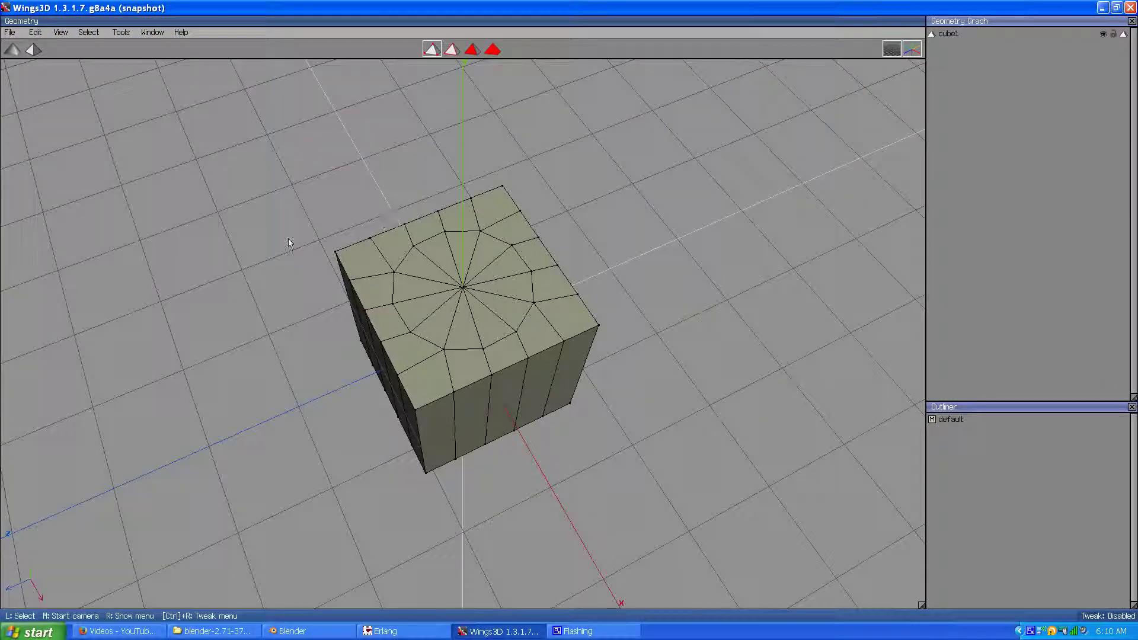
middle_click(388, 379)
left_click(399, 277)
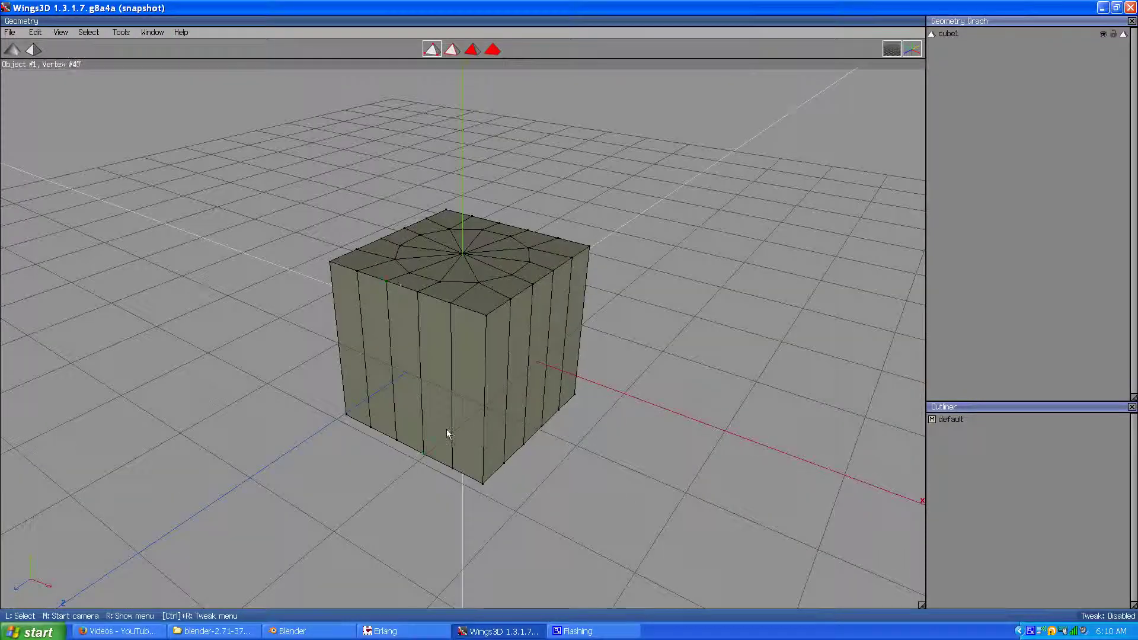
left_click(314, 630)
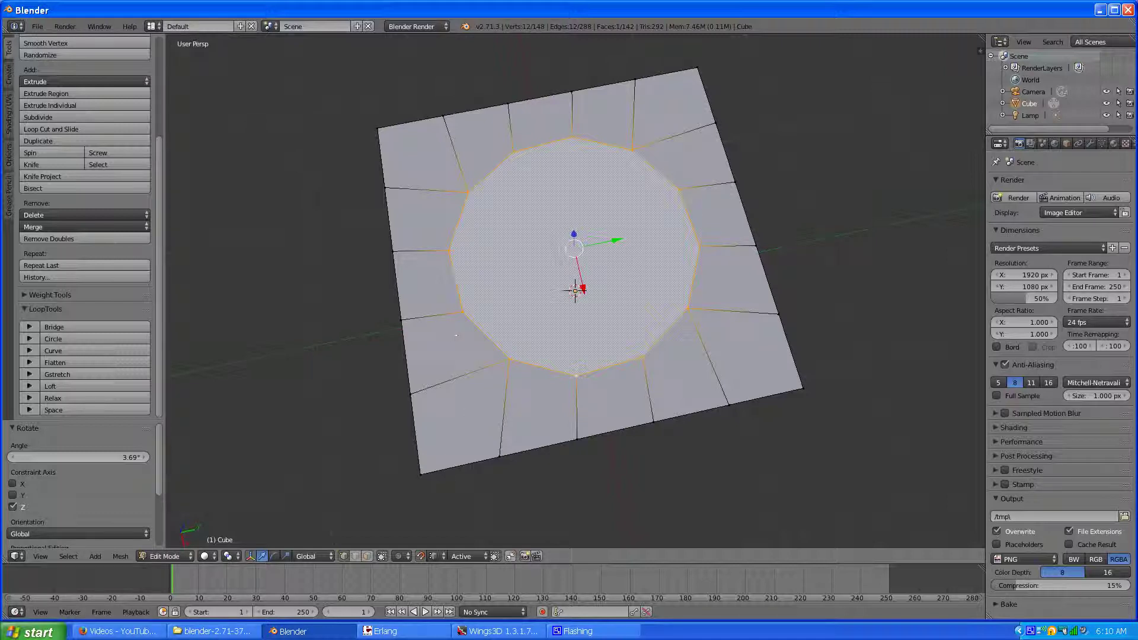
scroll(367, 409, "down", 8)
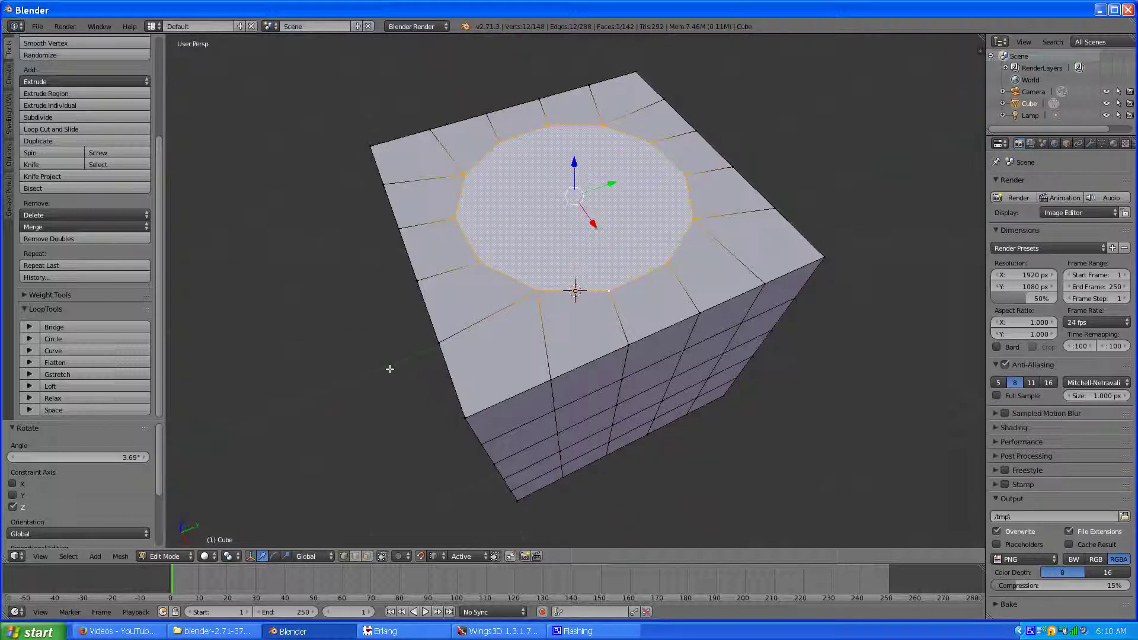
middle_click_drag(499, 382, 518, 361)
scroll(518, 360, "up", 3)
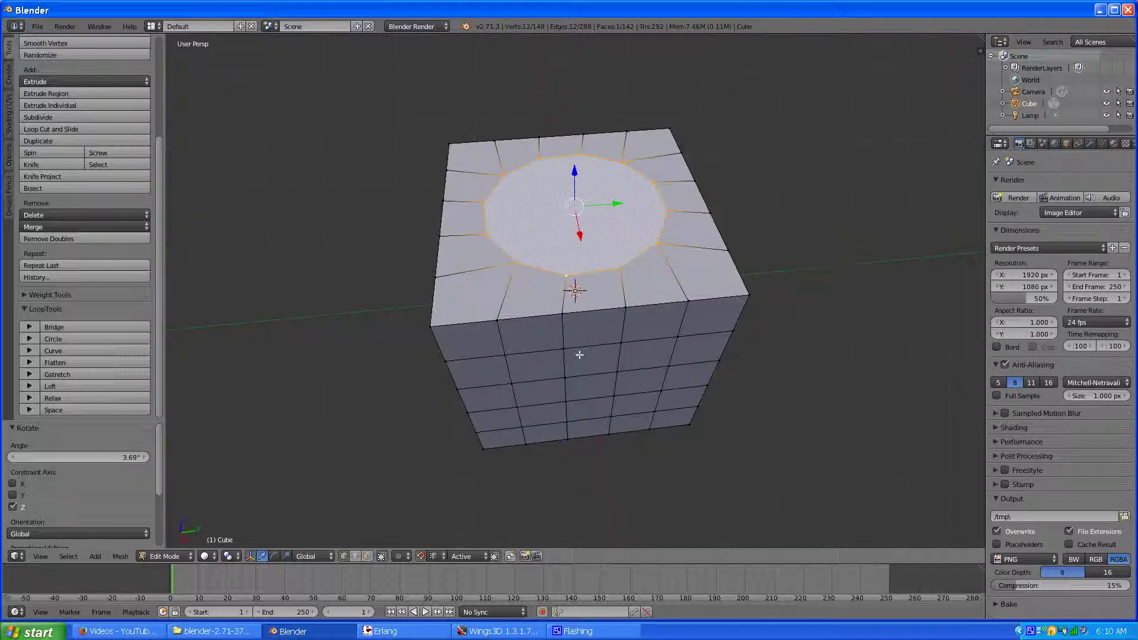
scroll(567, 320, "down", 3)
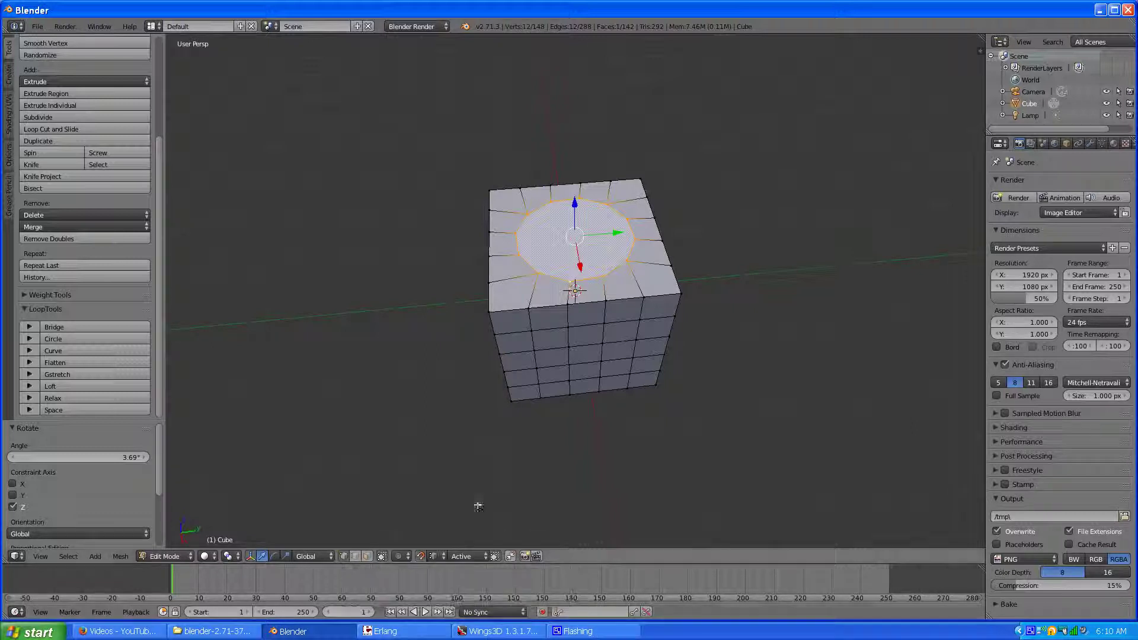
scroll(556, 258, "up", 3)
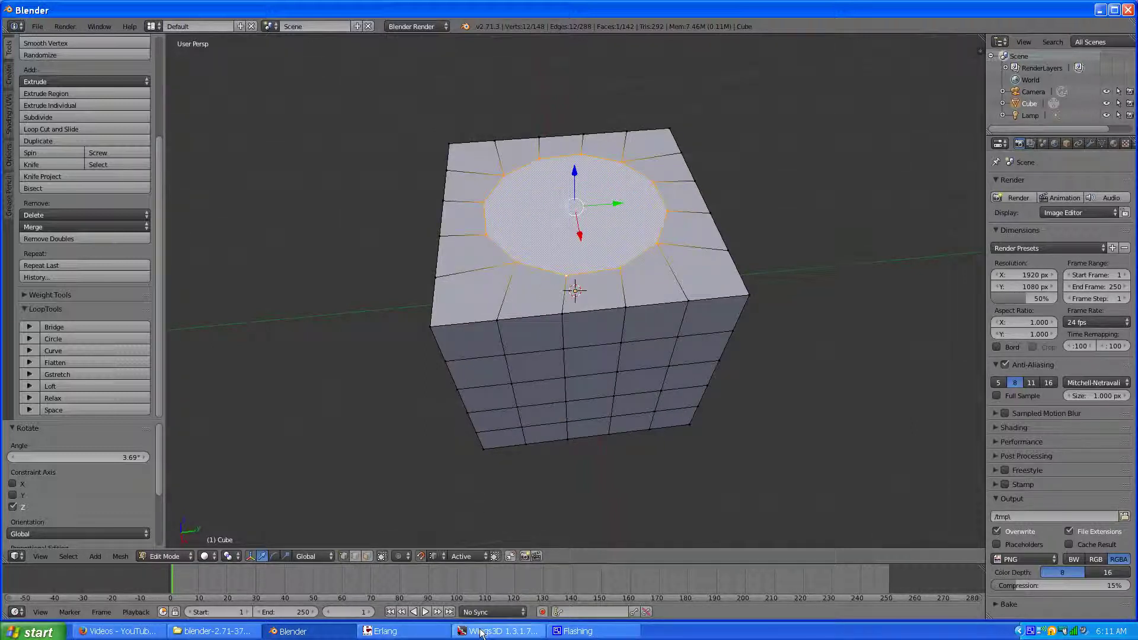
left_click(500, 632)
mouse_move(468, 360)
middle_mouse_down()
mouse_move(570, 315)
mouse_move(478, 360)
middle_mouse_up()
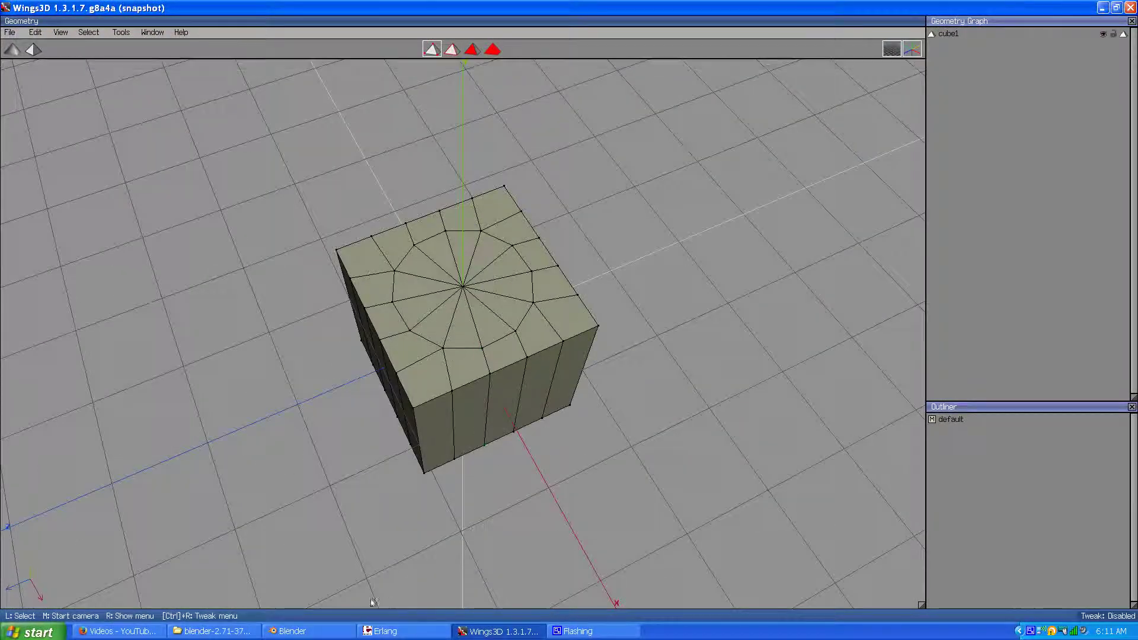
In Blender, inset the circular top face of the cube
left_click(302, 633)
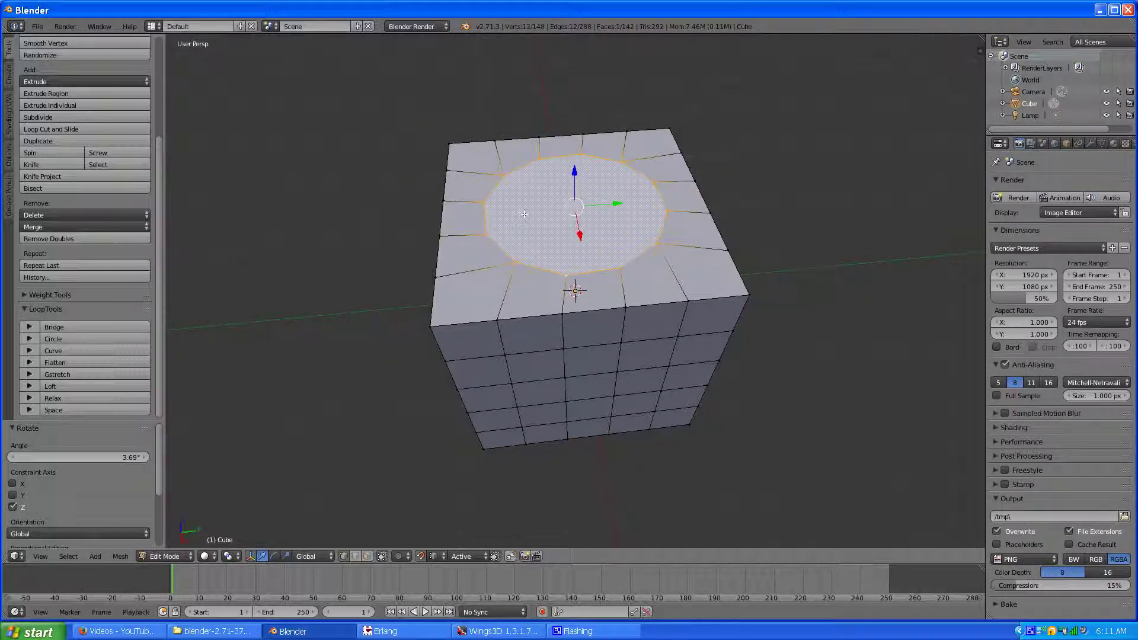
key("i")
left_click(574, 205)
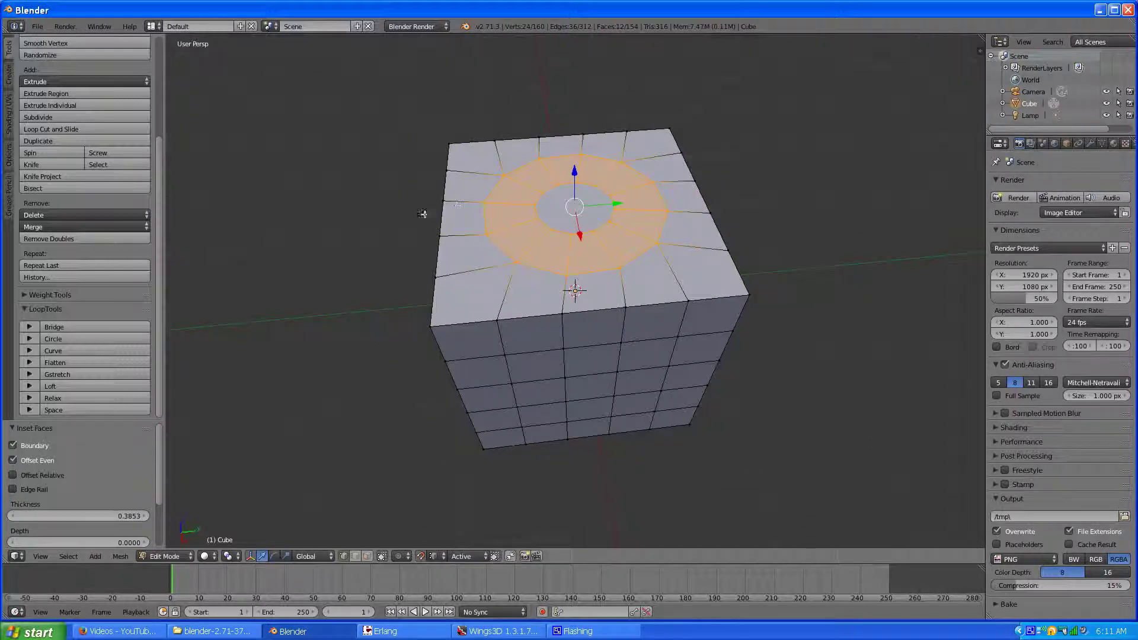
right_click(551, 229)
key("g")
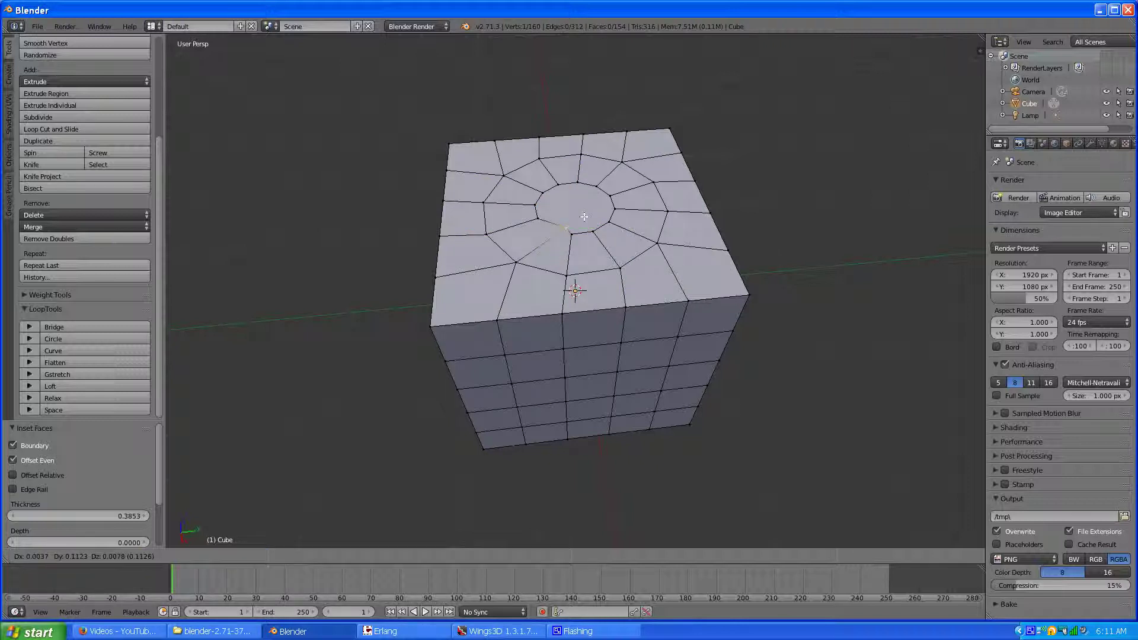
right_click(505, 162)
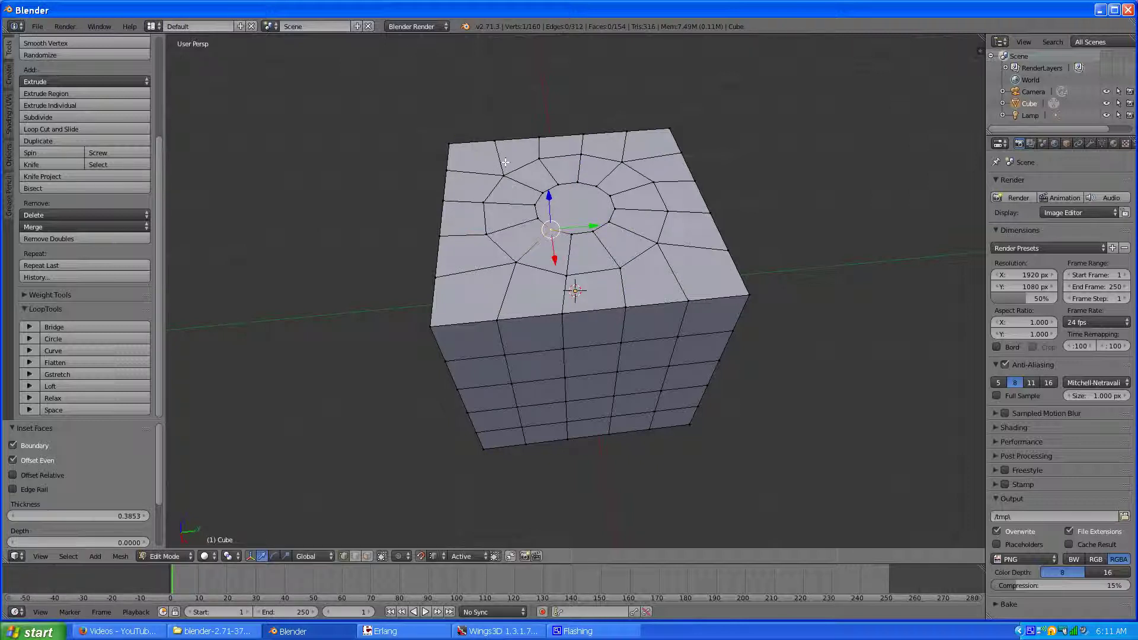
Edge-collapse the inner circular face into one centre vertex, making a 12-triangle fan
left_click(367, 556)
right_click(572, 215)
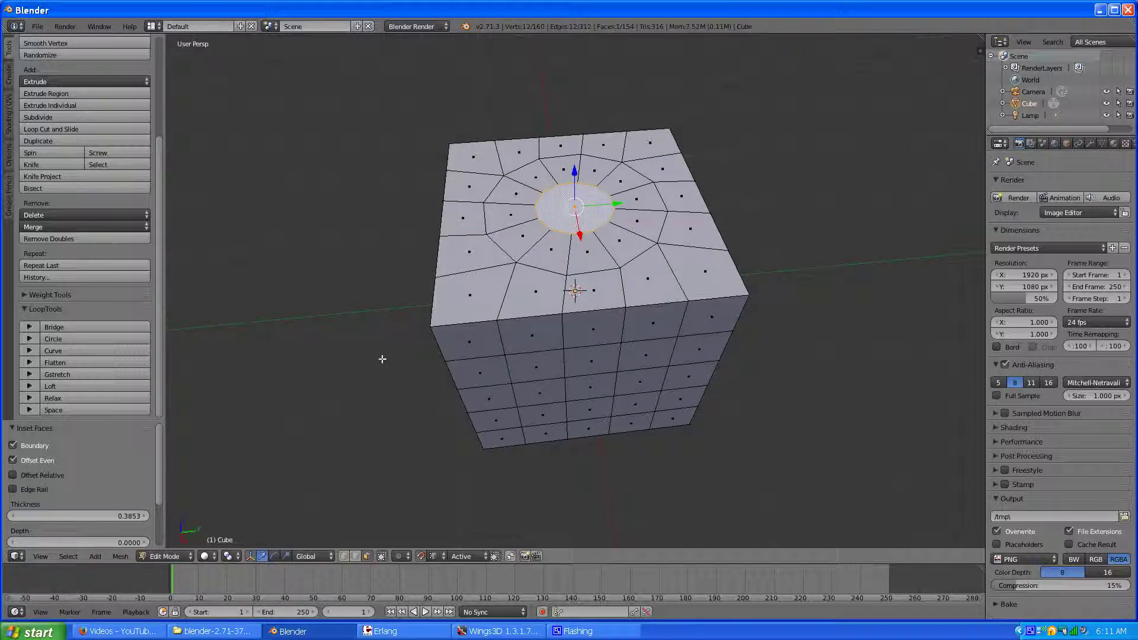
key("x")
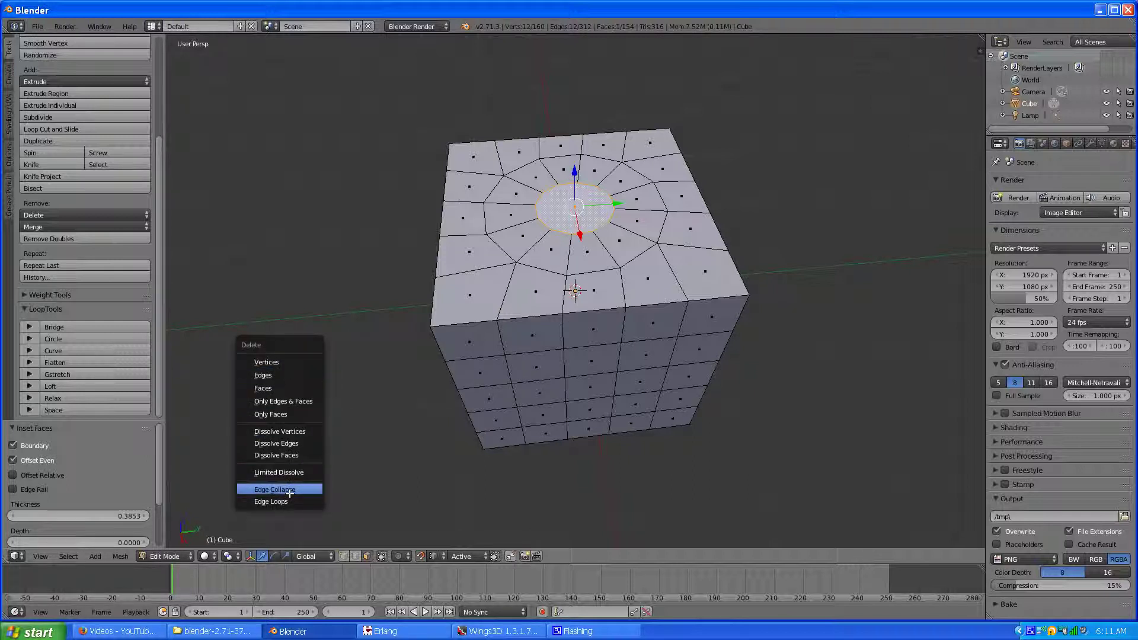
left_click(289, 492)
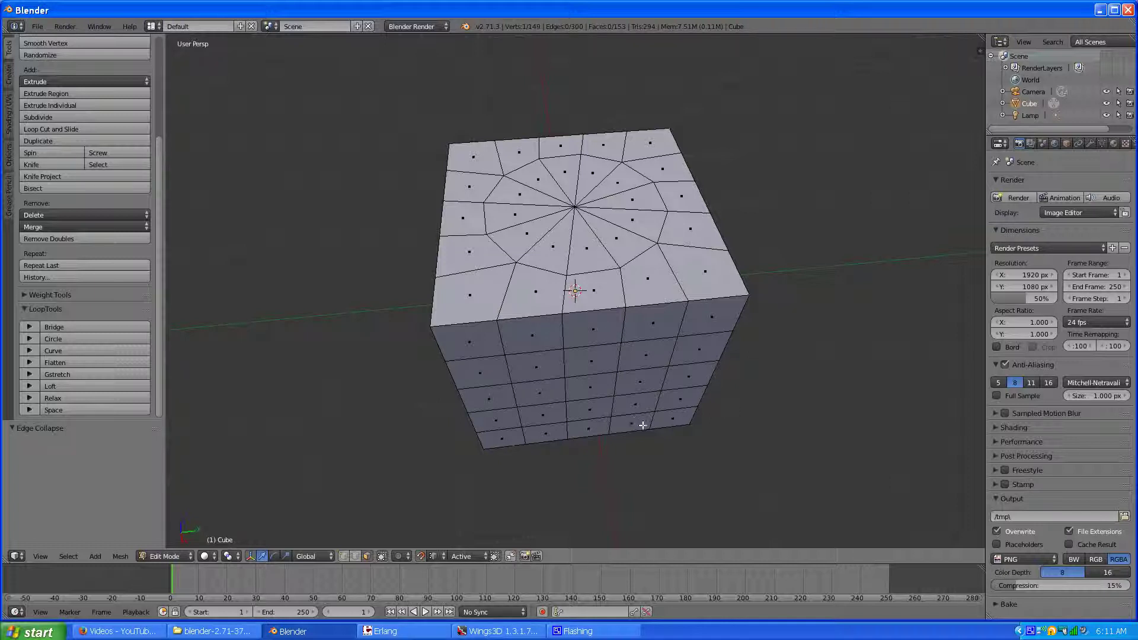
middle_click_drag(643, 425, 560, 403)
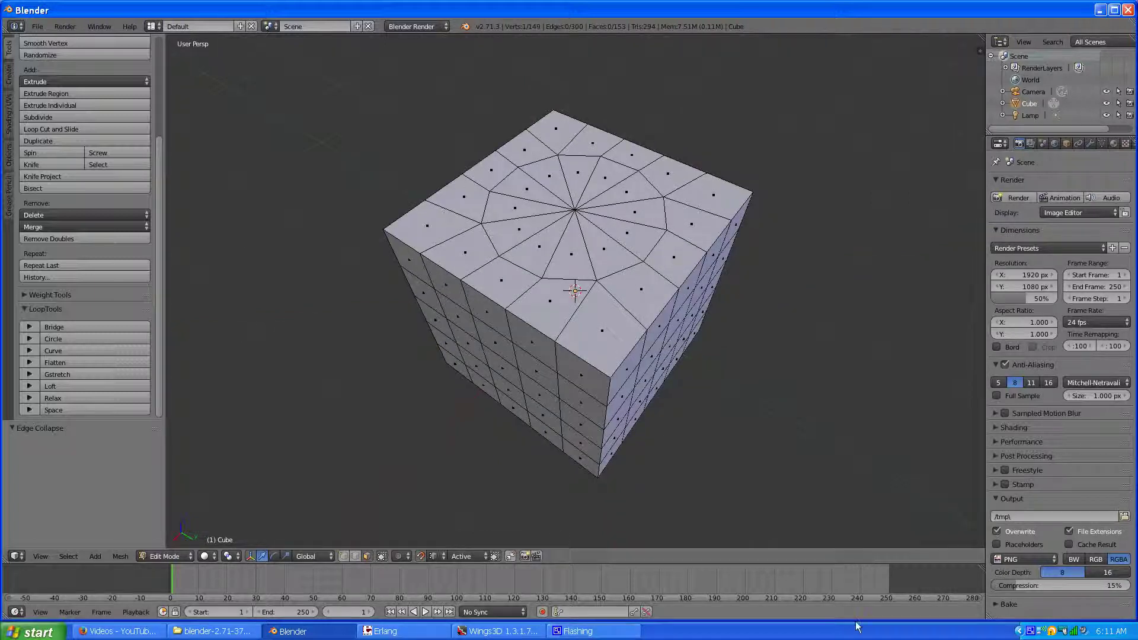